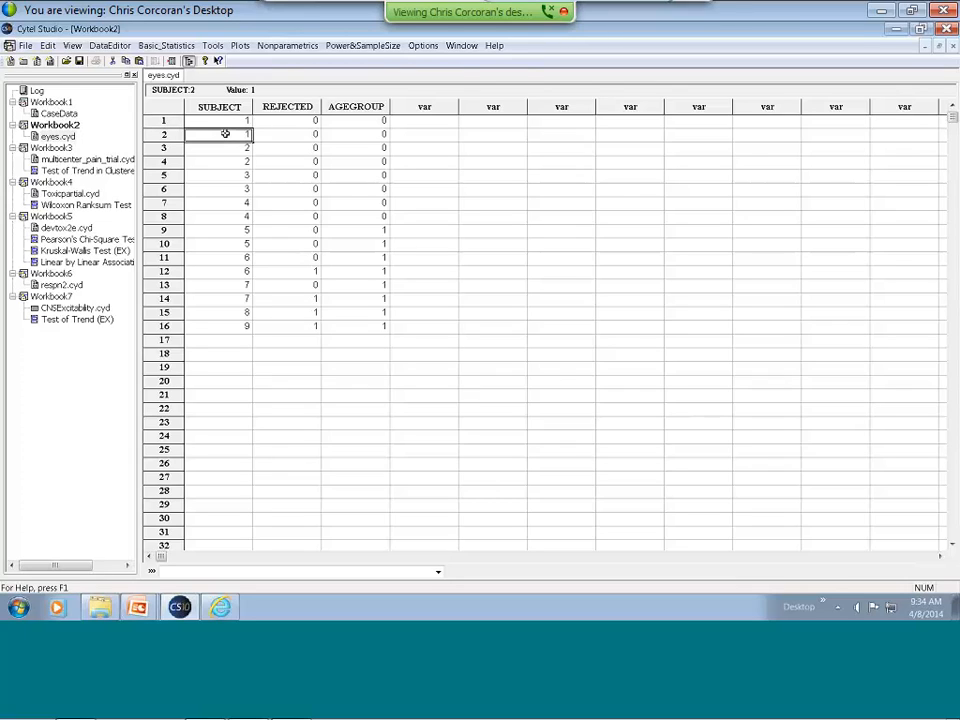
Examine the first two records' REJECTED and AGEGROUP values in the eyes.cyd data.
{"action": "left_click", "coordinate": [281, 122]}
{"action": "left_click", "coordinate": [283, 129]}
{"action": "left_click", "coordinate": [285, 122]}
{"action": "left_click", "coordinate": [284, 133]}
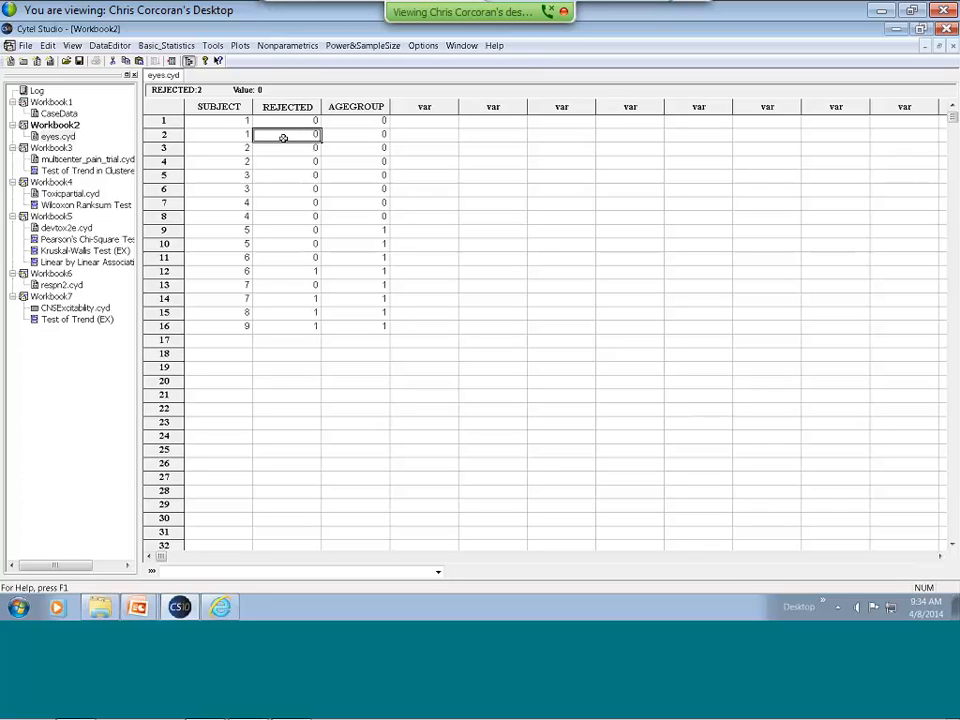
{"action": "left_click", "coordinate": [348, 119]}
{"action": "left_click", "coordinate": [348, 133]}
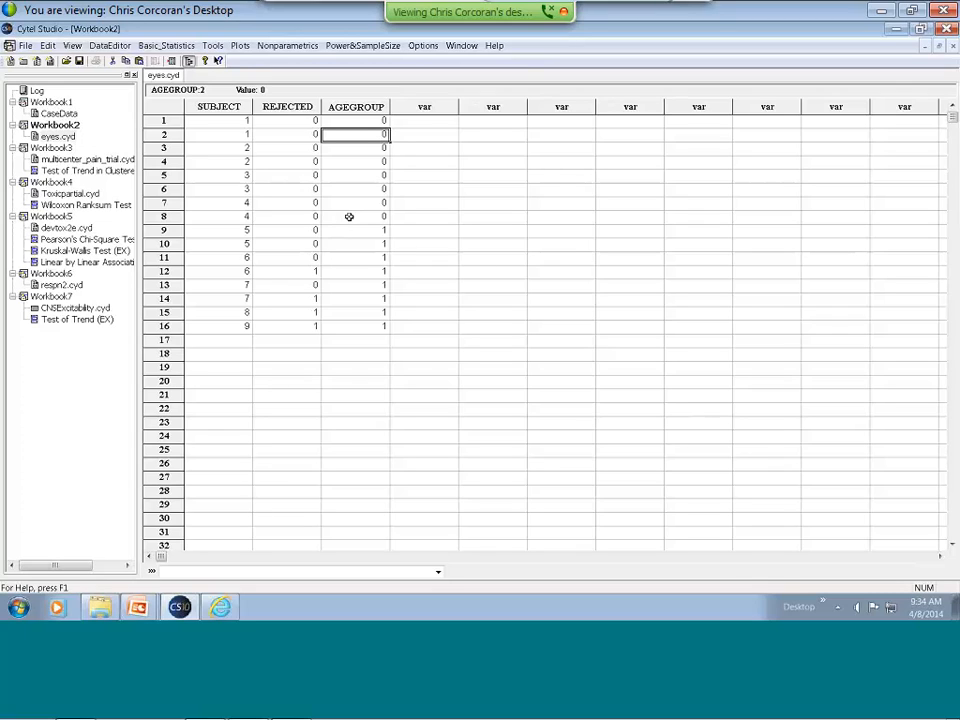
Run an exact Trend Test for Clustered Data with REJECTED as row response, AGEGROUP as column variable and SUBJECT as cluster ID.
{"action": "left_click", "coordinate": [298, 47]}
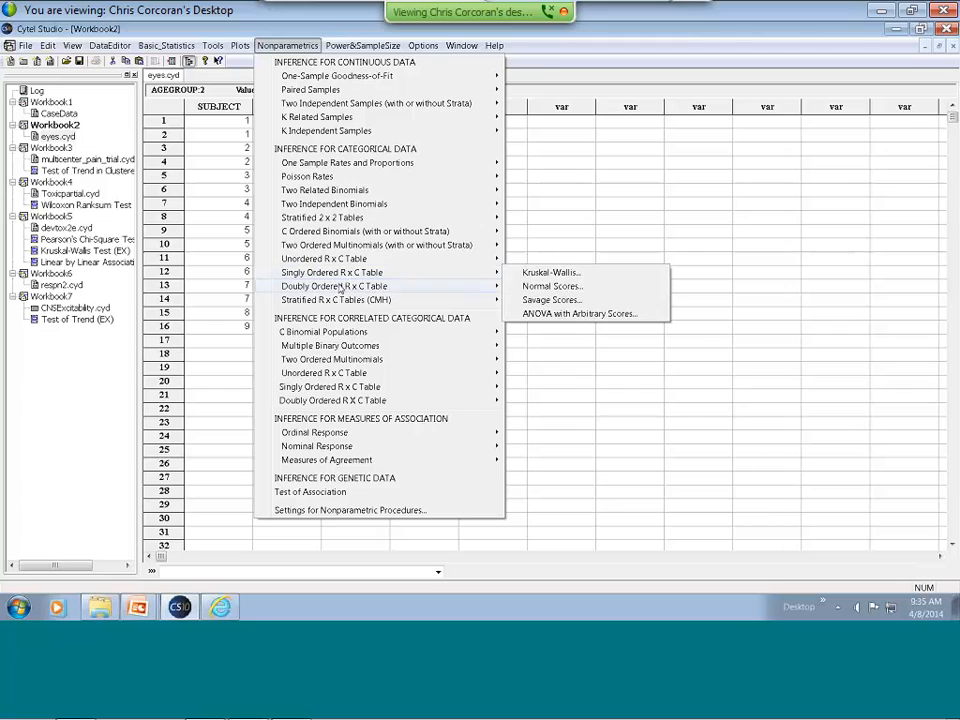
{"action": "mouse_move", "coordinate": [327, 329]}
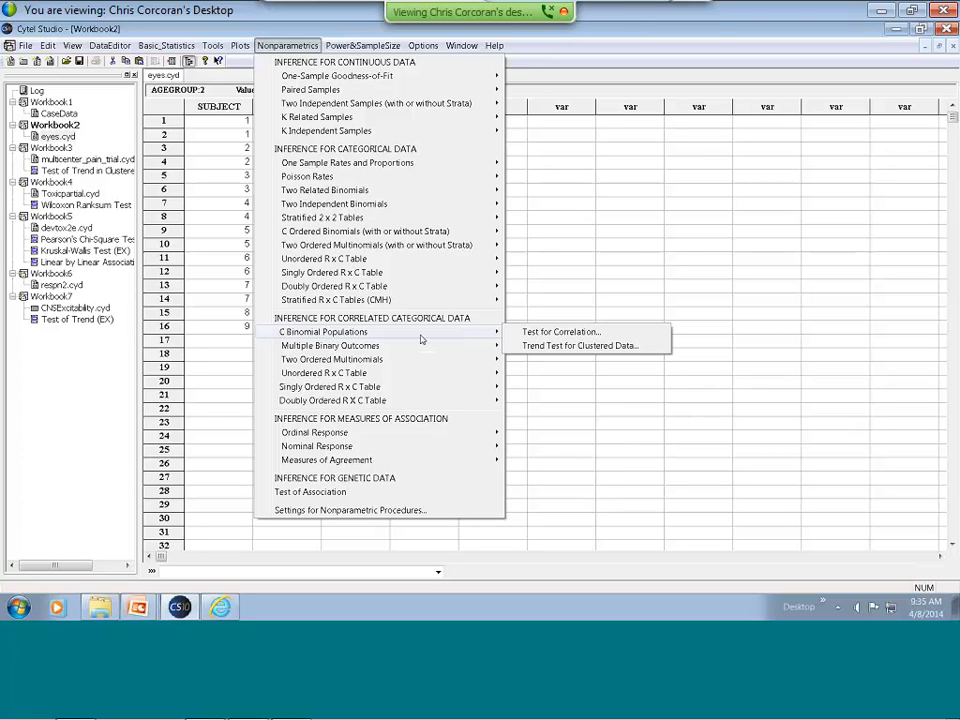
{"action": "left_click", "coordinate": [533, 346]}
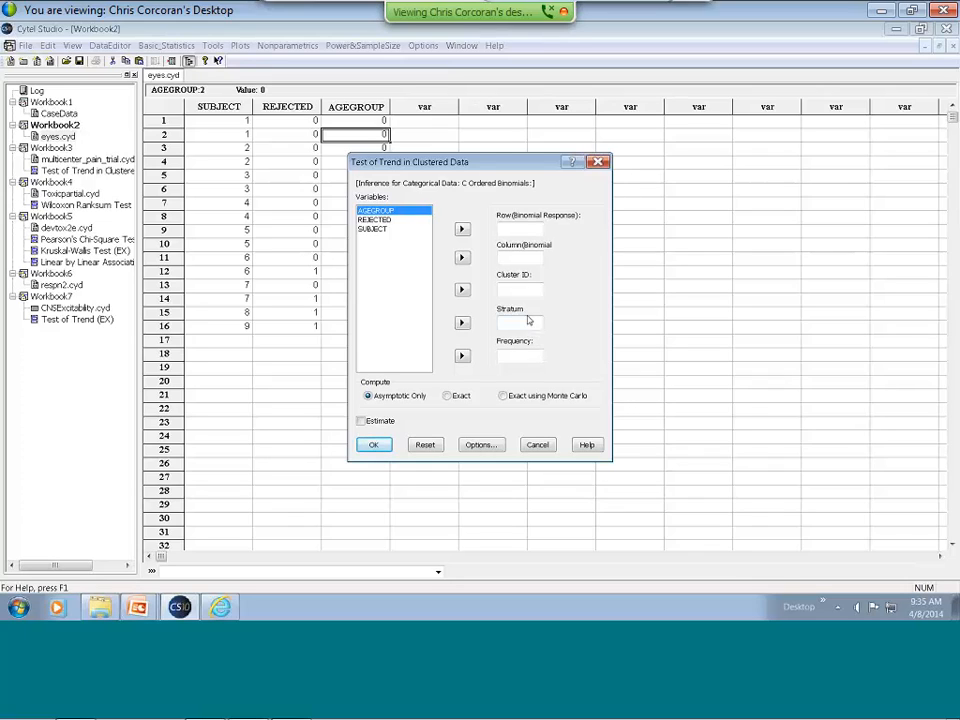
{"action": "left_click", "coordinate": [378, 219]}
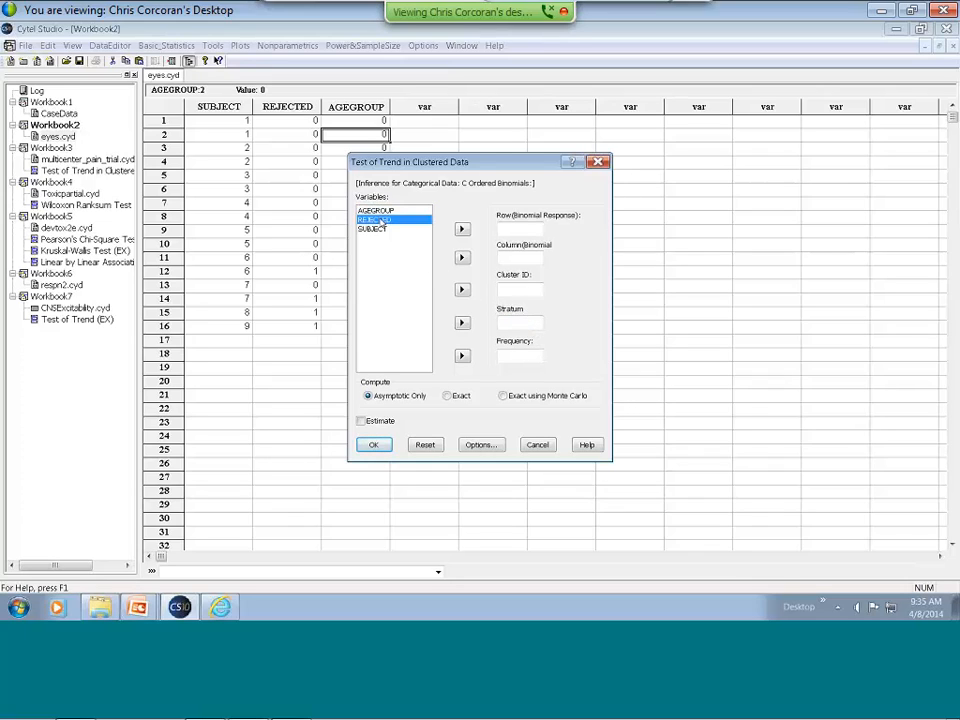
{"action": "left_click", "coordinate": [462, 230]}
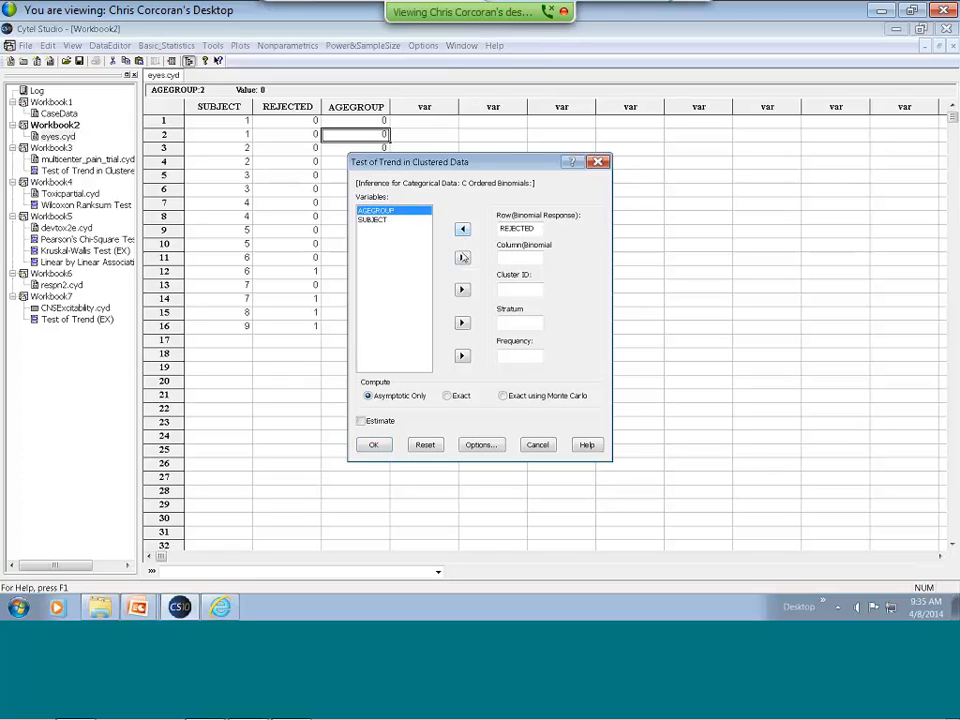
{"action": "left_click", "coordinate": [462, 258]}
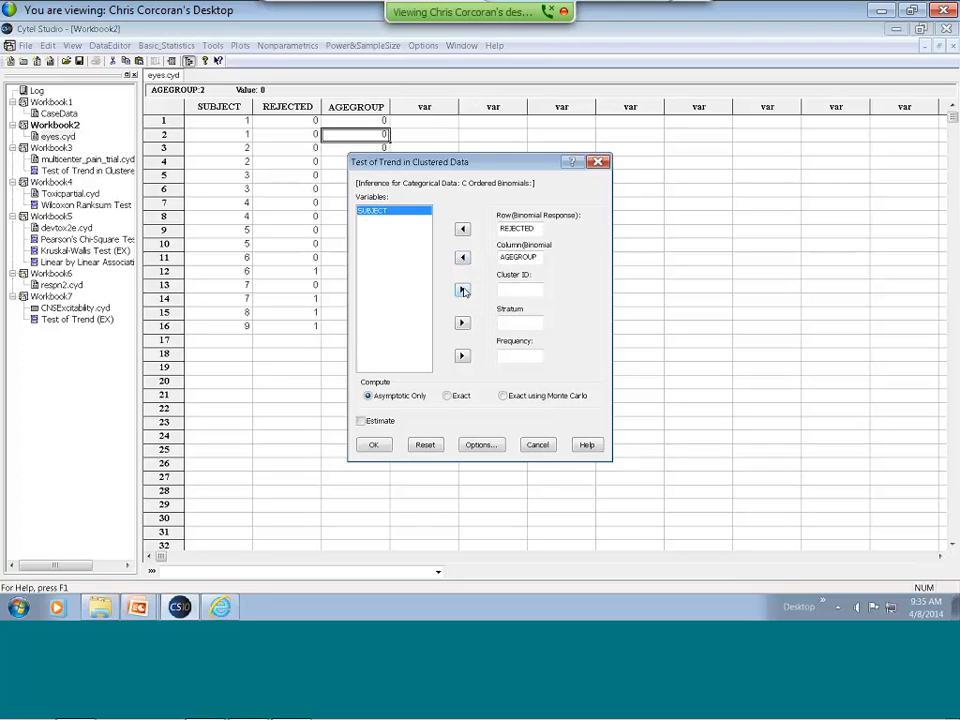
{"action": "left_click", "coordinate": [462, 290]}
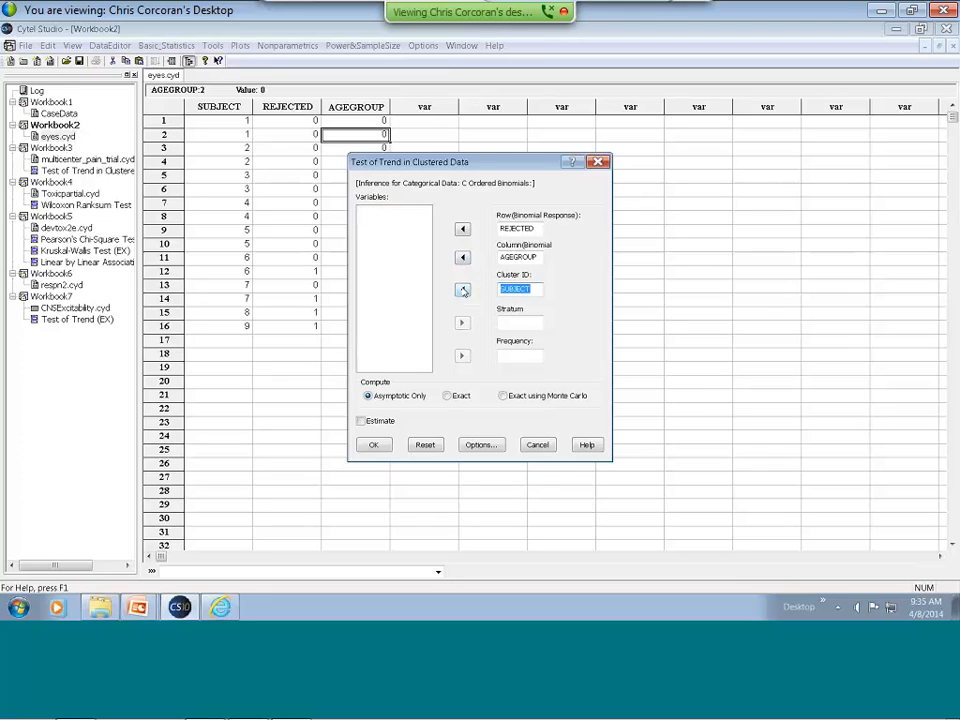
{"action": "left_click", "coordinate": [448, 396]}
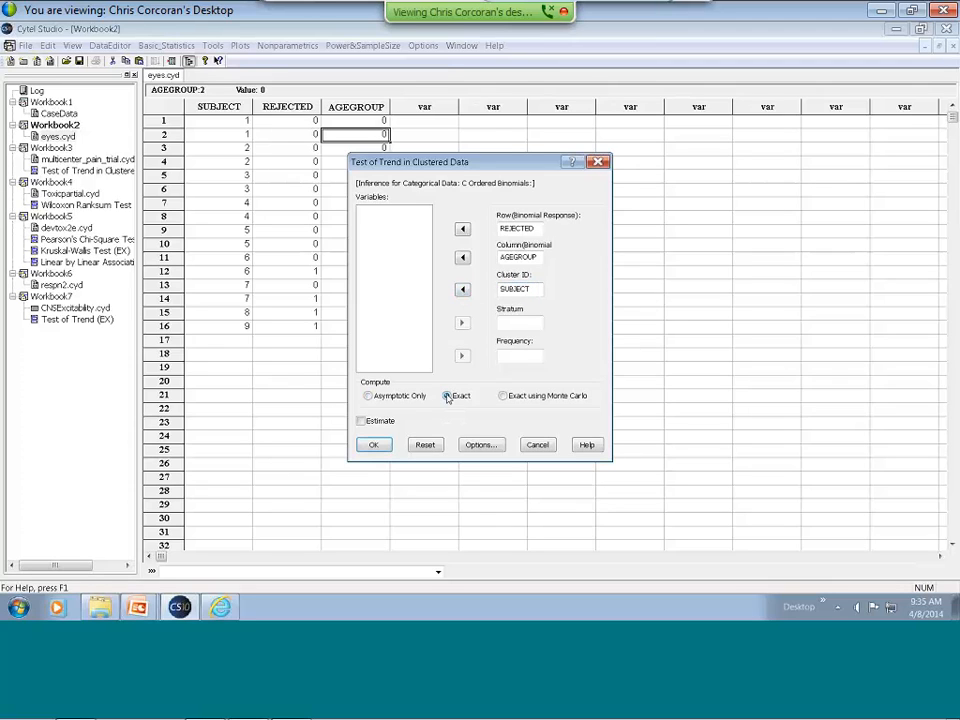
{"action": "left_click", "coordinate": [374, 445]}
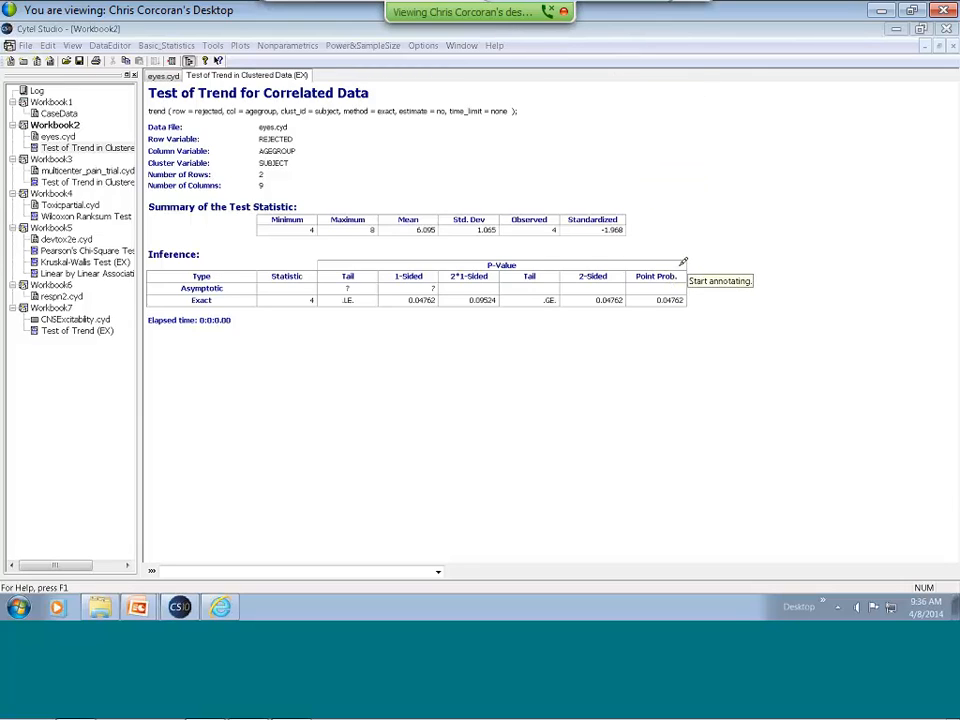
Circle the exact 2-sided p-value in the trend test output and switch to the PowerPoint slide show.
{"action": "mouse_move", "coordinate": [572, 277]}
{"action": "left_mouse_down"}
{"action": "mouse_move", "coordinate": [558, 318]}
{"action": "mouse_move", "coordinate": [640, 285]}
{"action": "mouse_move", "coordinate": [576, 271]}
{"action": "left_mouse_up"}
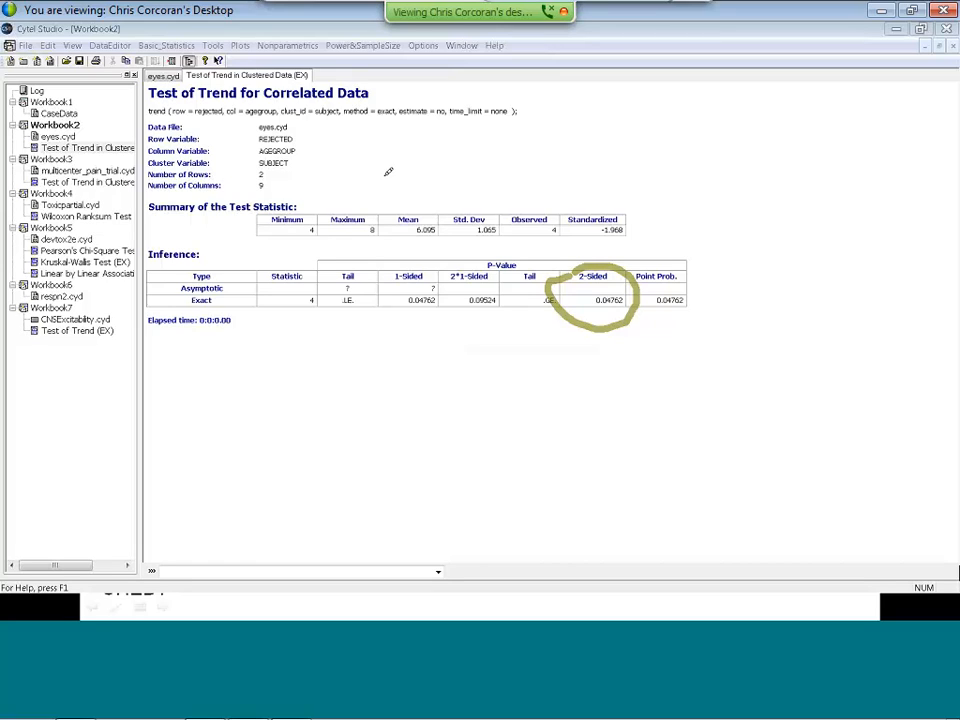
{"action": "key", "text": "alt+Tab"}
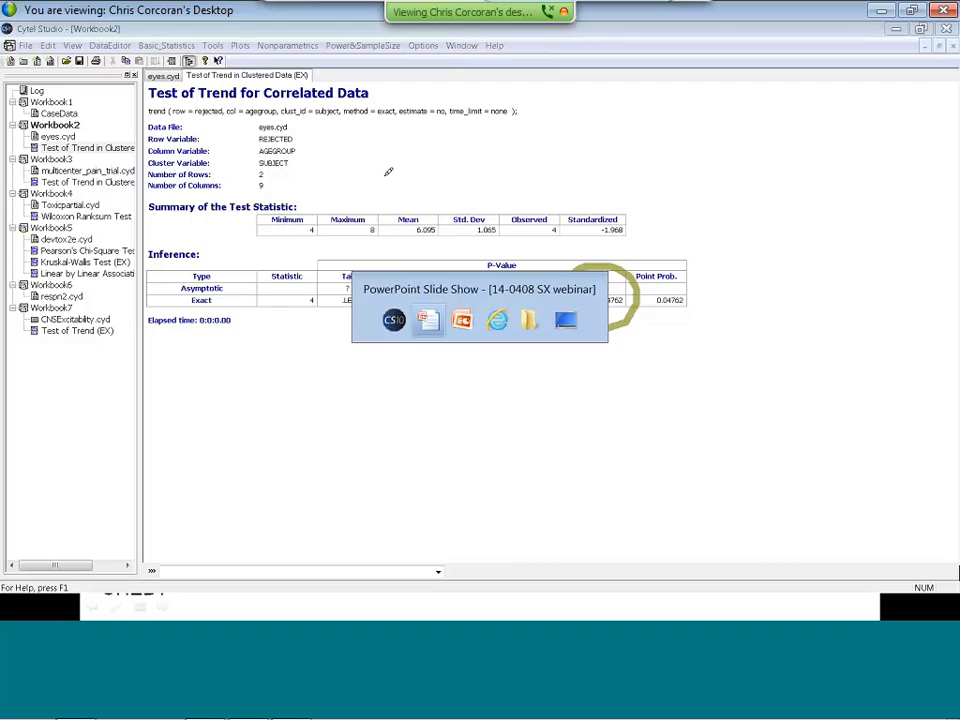
{"action": "key", "text": "alt+Tab"}
{"action": "key", "text": "alt+Tab"}
{"action": "key", "text": "alt+Tab"}
{"action": "key", "text": "alt+Tab"}
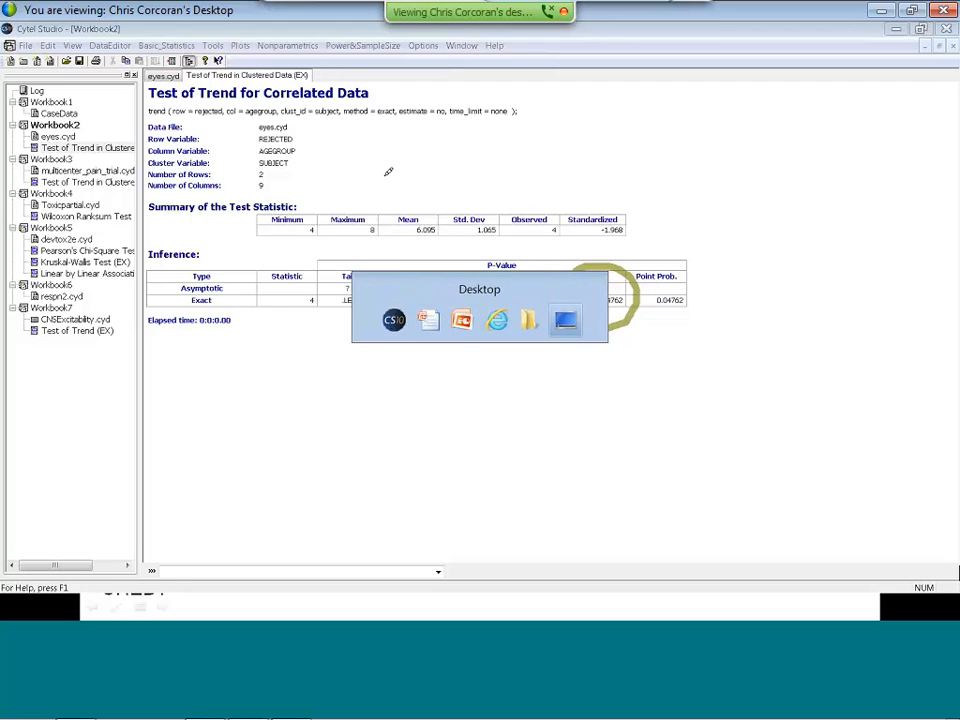
{"action": "key", "text": "alt+Tab"}
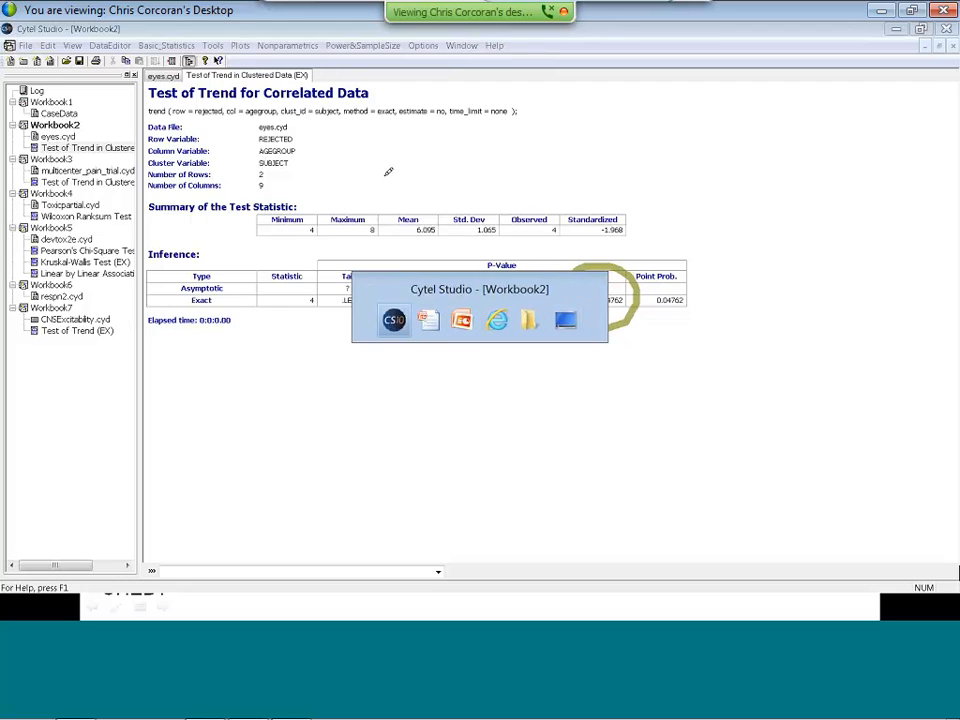
{"action": "key", "text": "alt+Tab"}
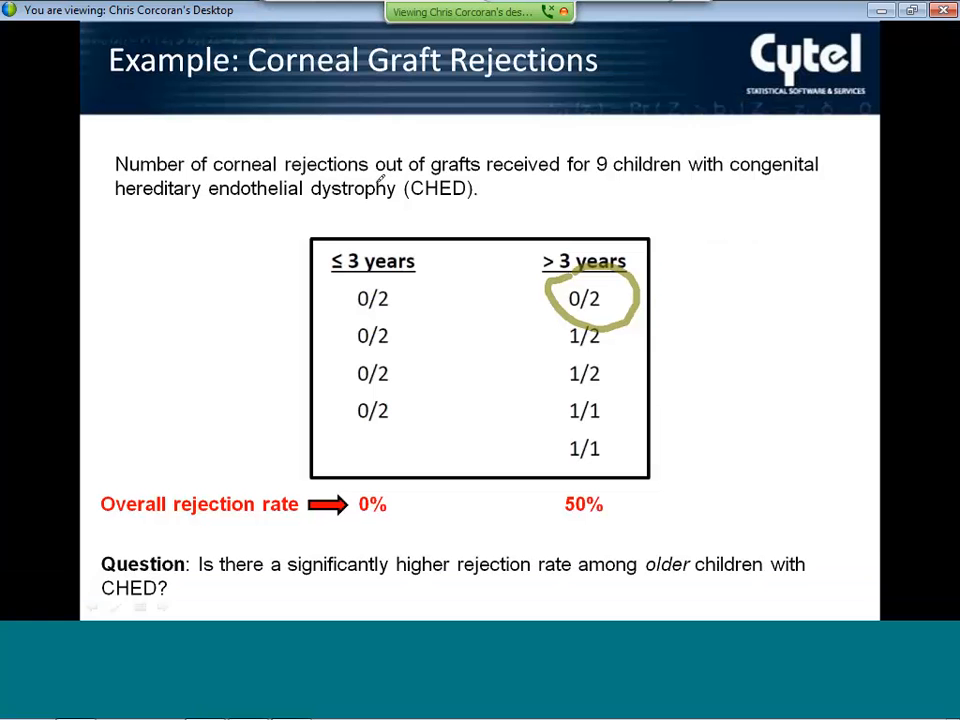
Advance the slide show to the Multicenter Clinical Trial example and reveal its overall pain rates and question.
{"action": "left_click", "coordinate": [867, 205]}
{"action": "left_click", "coordinate": [552, 236]}
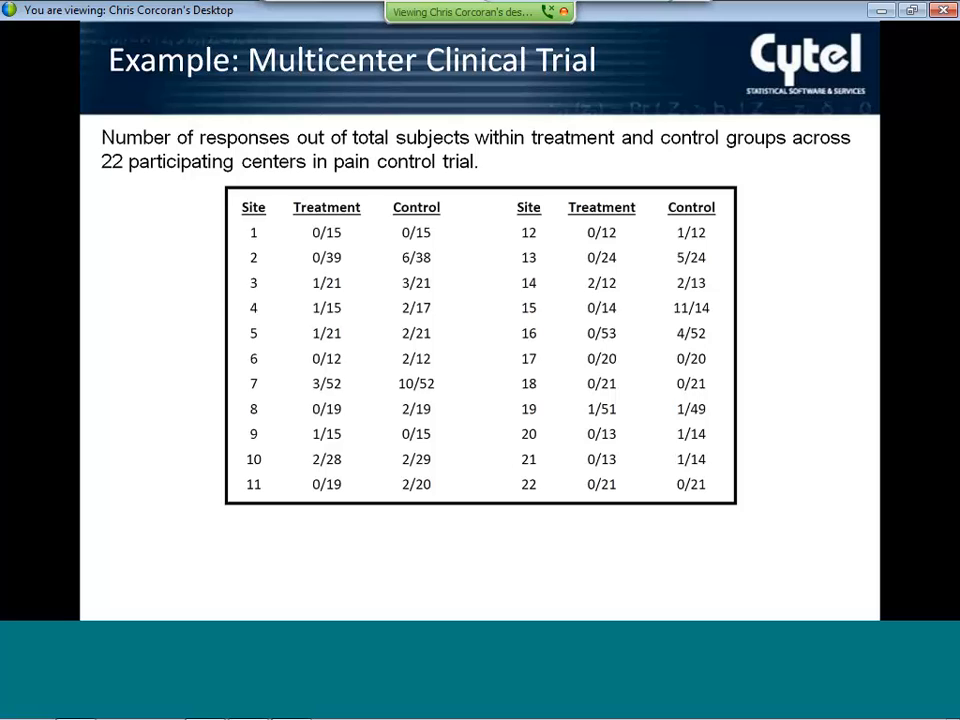
{"action": "key", "text": "Right"}
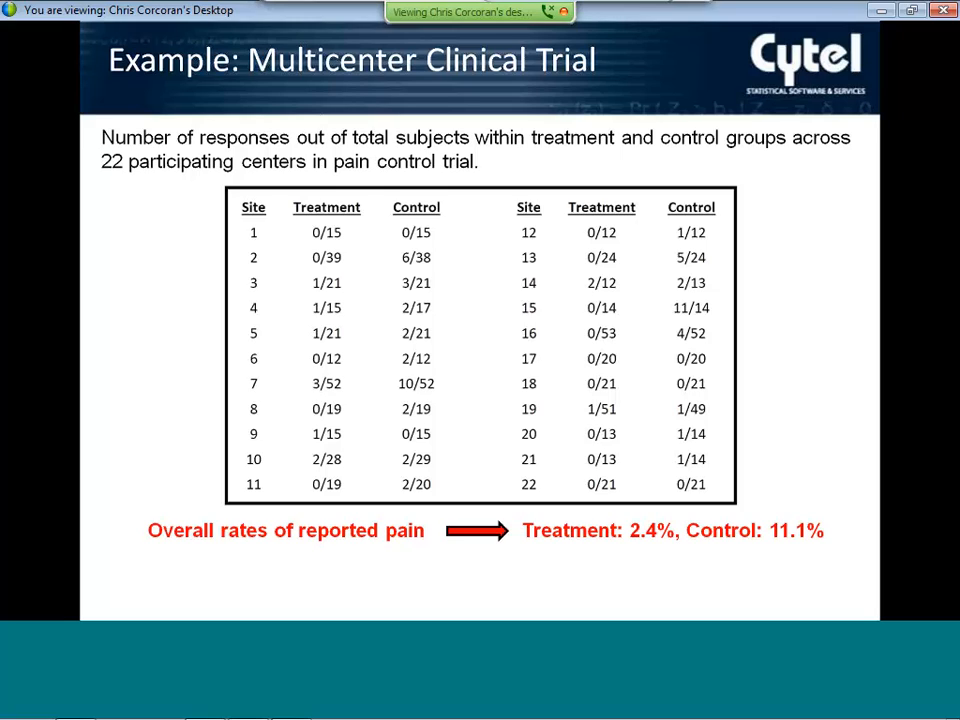
{"action": "key", "text": "Right"}
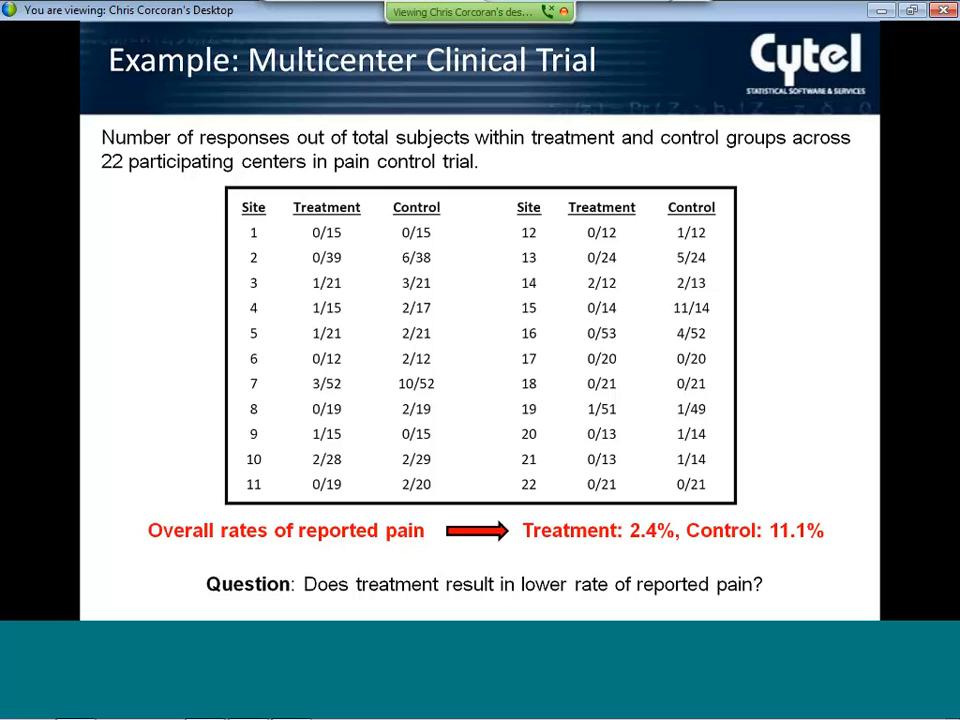
Switch back to Cytel Studio and open the multicenter_pain_trial.cyd data in Workbook3.
{"action": "key", "text": "alt+Tab"}
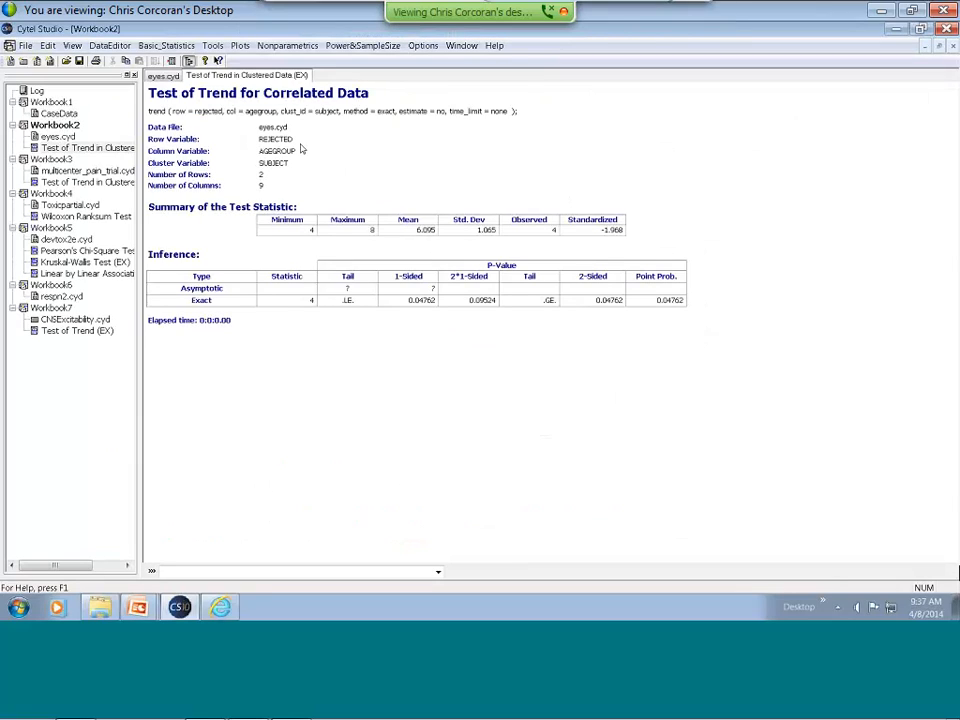
{"action": "double_click", "coordinate": [88, 171]}
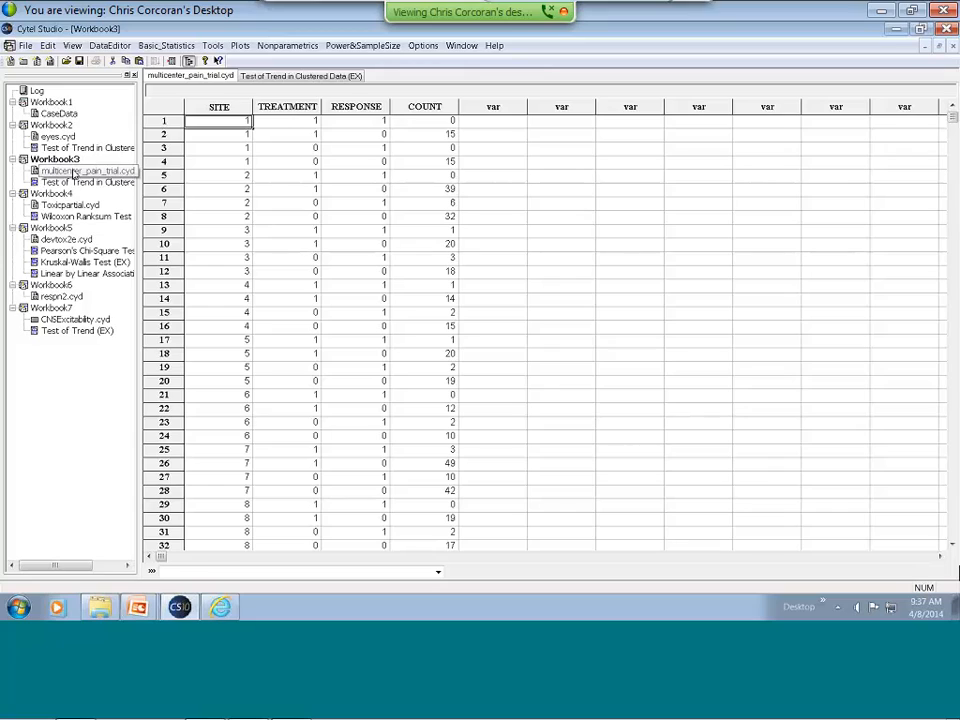
{"action": "left_click", "coordinate": [73, 172]}
{"action": "left_click", "coordinate": [124, 172]}
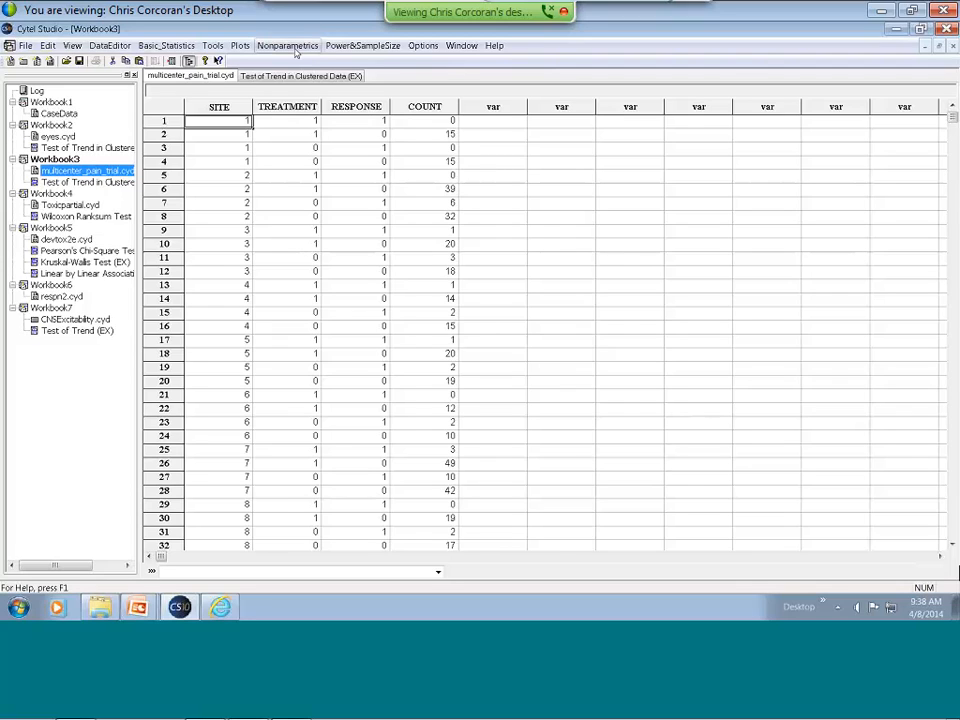
{"action": "left_click", "coordinate": [292, 47]}
{"action": "mouse_move", "coordinate": [335, 342]}
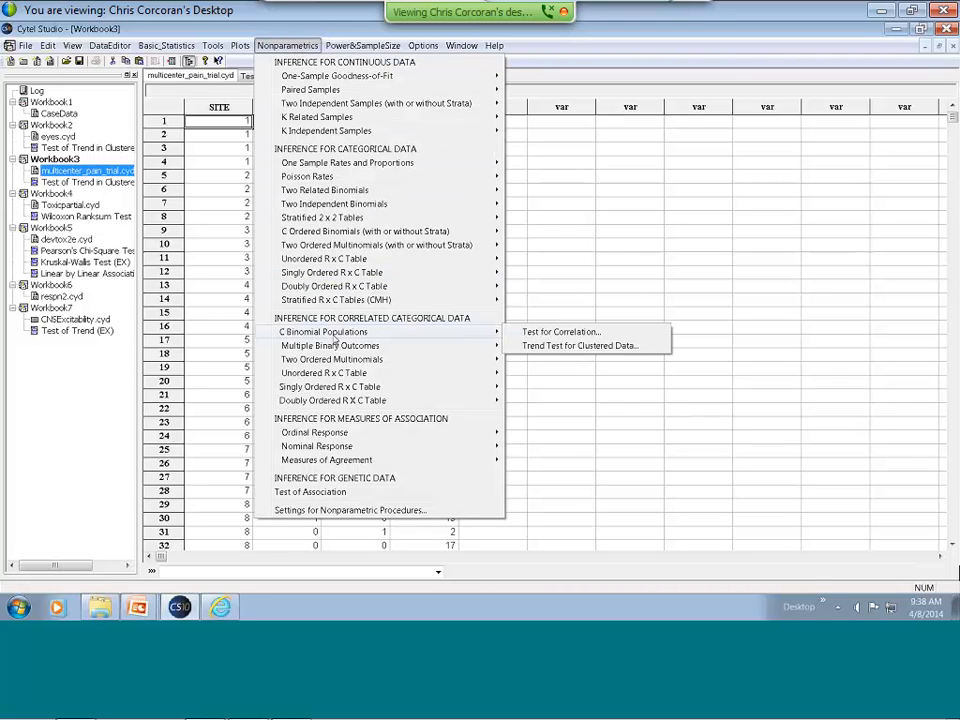
{"action": "left_click", "coordinate": [543, 347]}
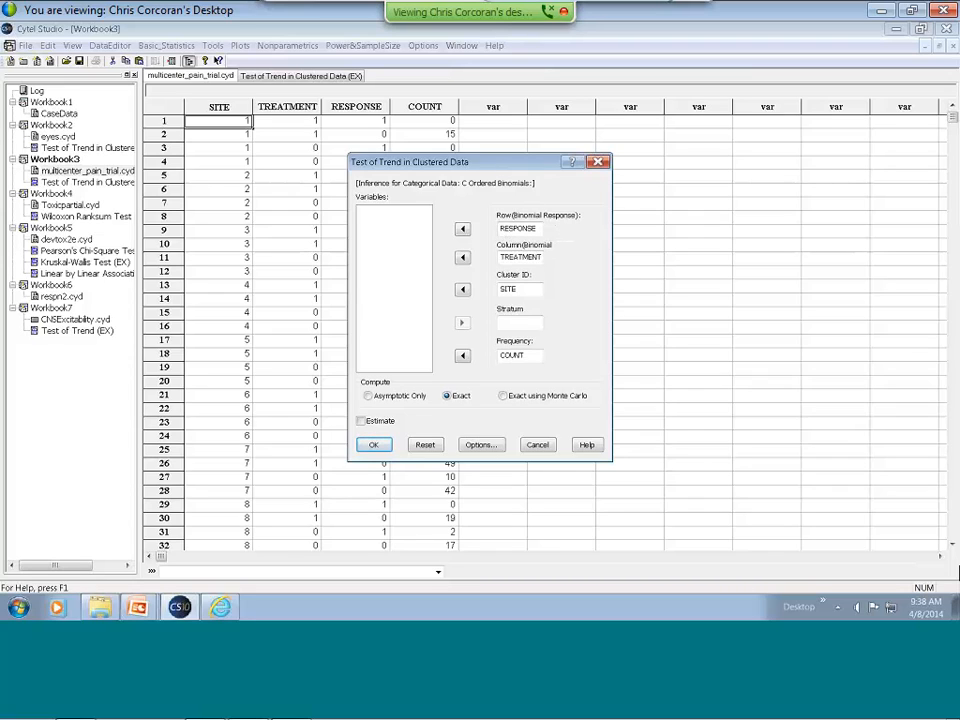
{"action": "left_click_drag", "start_coordinate": [522, 160], "coordinate": [684, 149]}
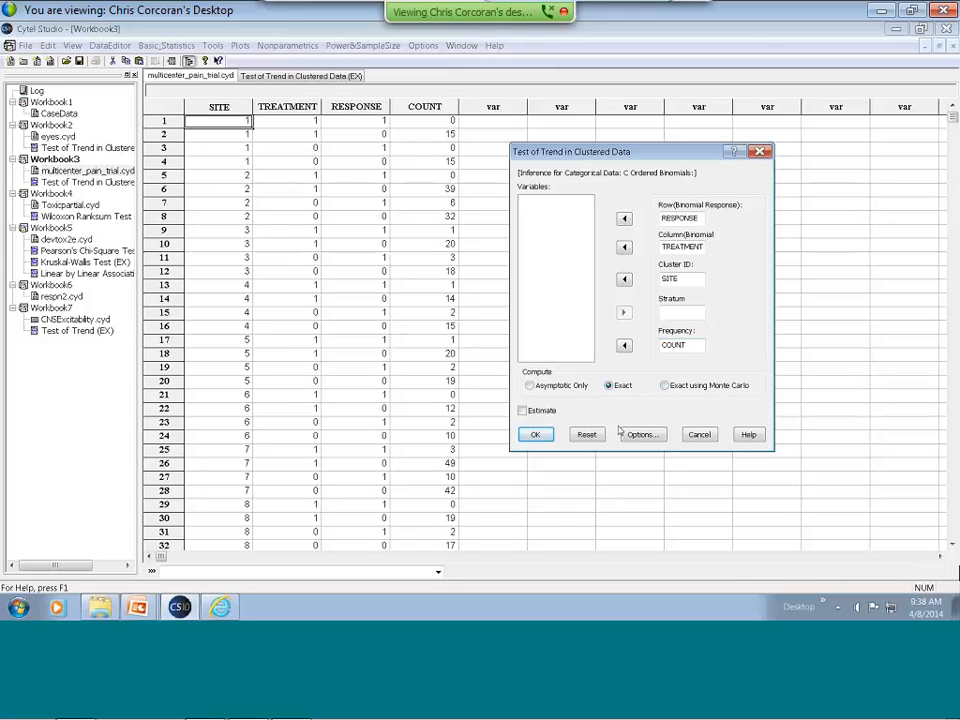
{"action": "left_click", "coordinate": [699, 434]}
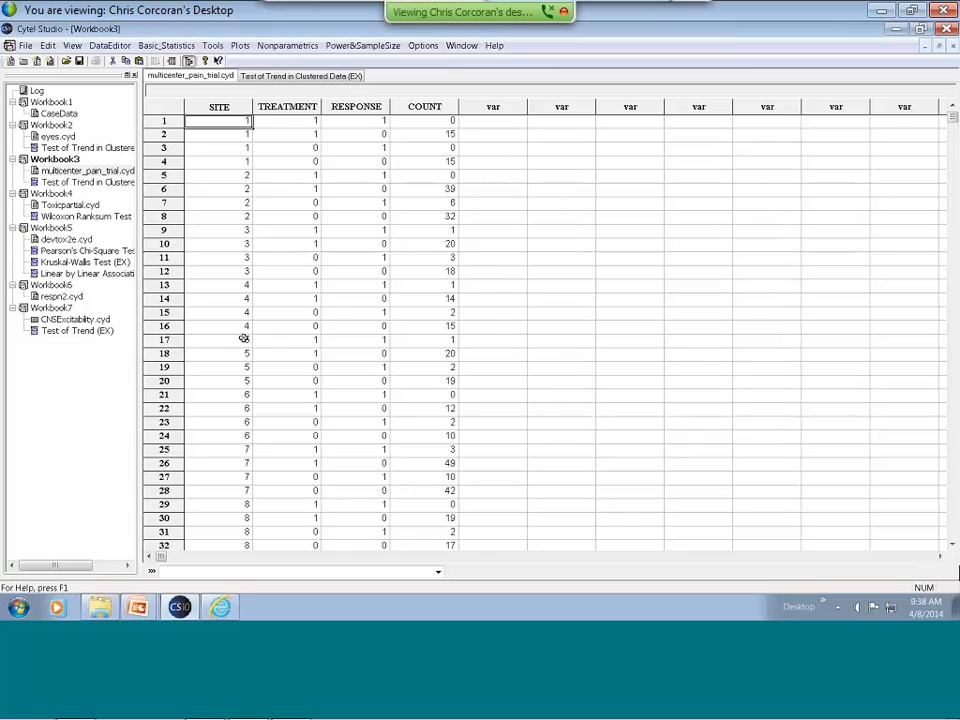
Open the saved clustered-data trend test output in Workbook3 and circle its exact 2-sided p-value.
{"action": "left_click", "coordinate": [95, 182]}
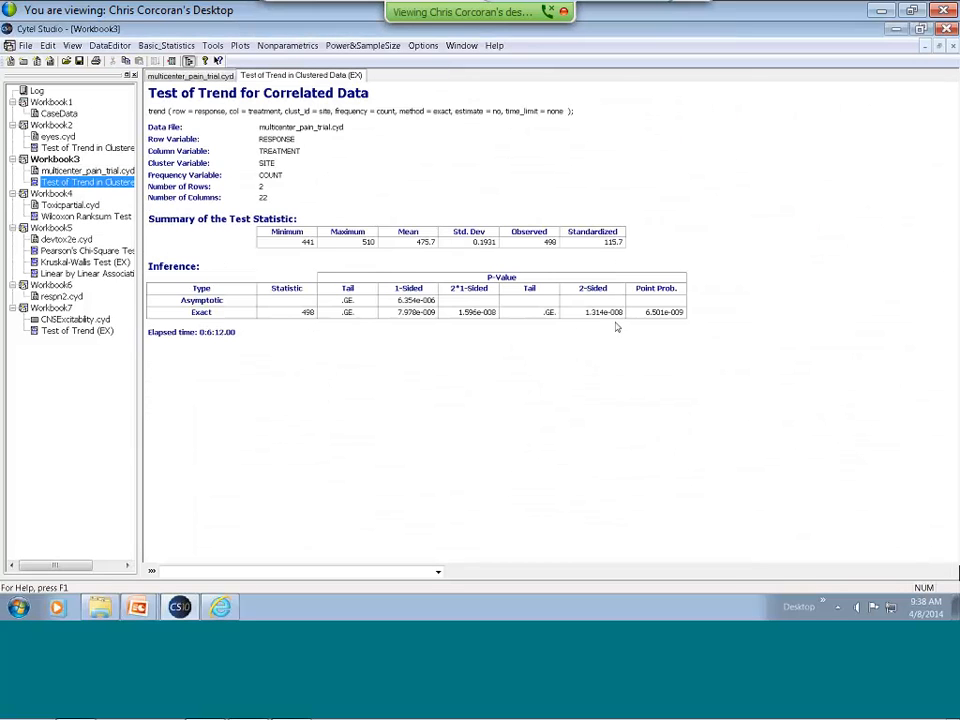
{"action": "left_click", "coordinate": [530, 36]}
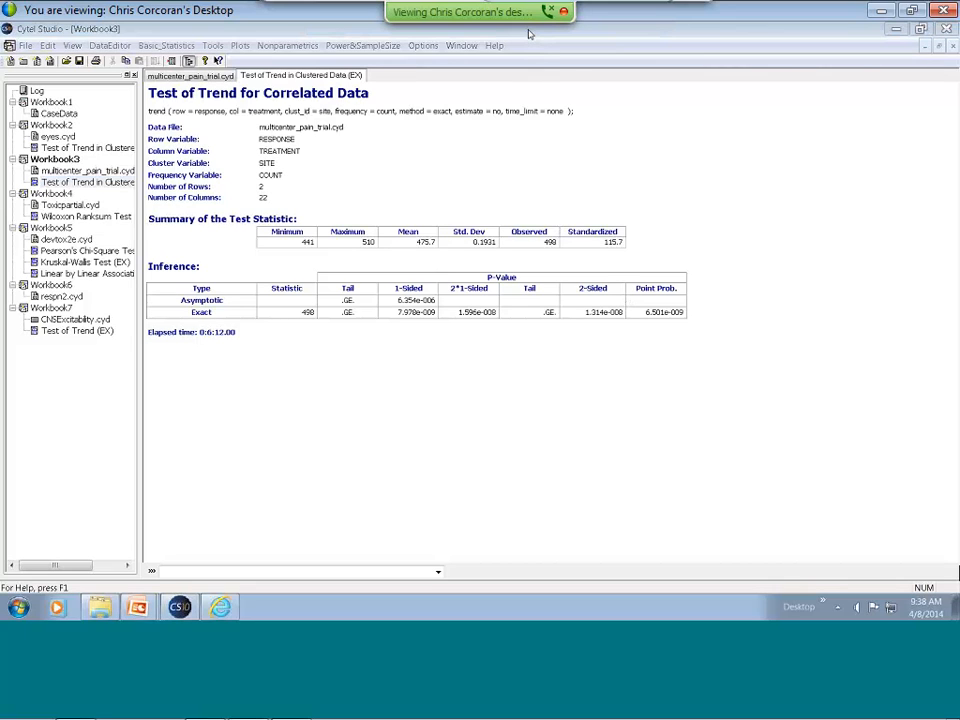
{"action": "left_click", "coordinate": [642, 40]}
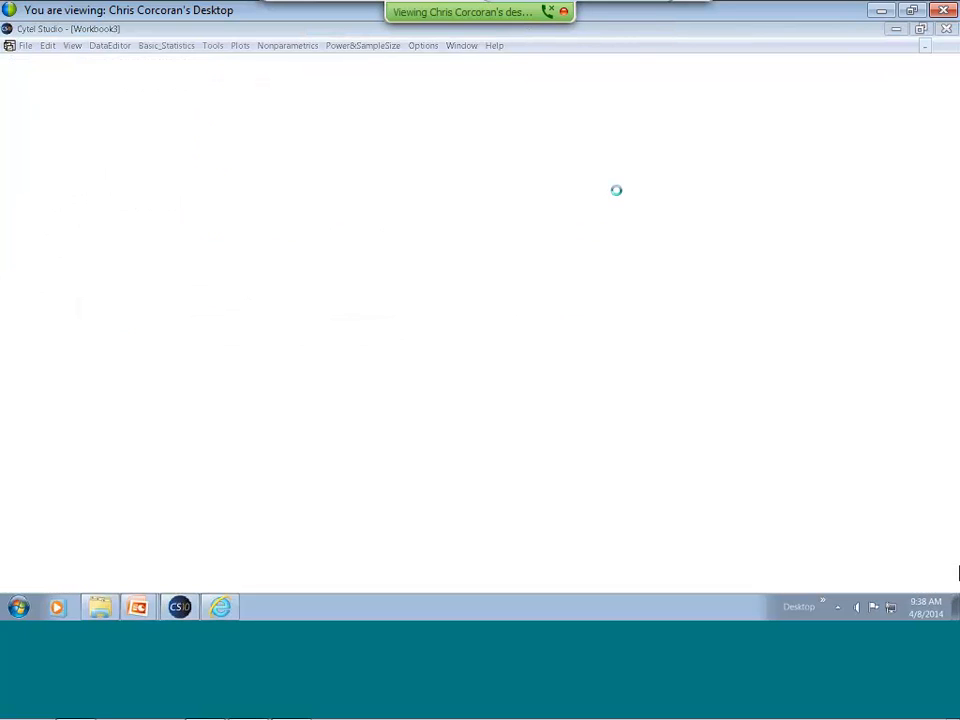
{"action": "mouse_move", "coordinate": [632, 266]}
{"action": "left_mouse_down"}
{"action": "mouse_move", "coordinate": [572, 285]}
{"action": "mouse_move", "coordinate": [645, 335]}
{"action": "mouse_move", "coordinate": [607, 258]}
{"action": "left_mouse_up"}
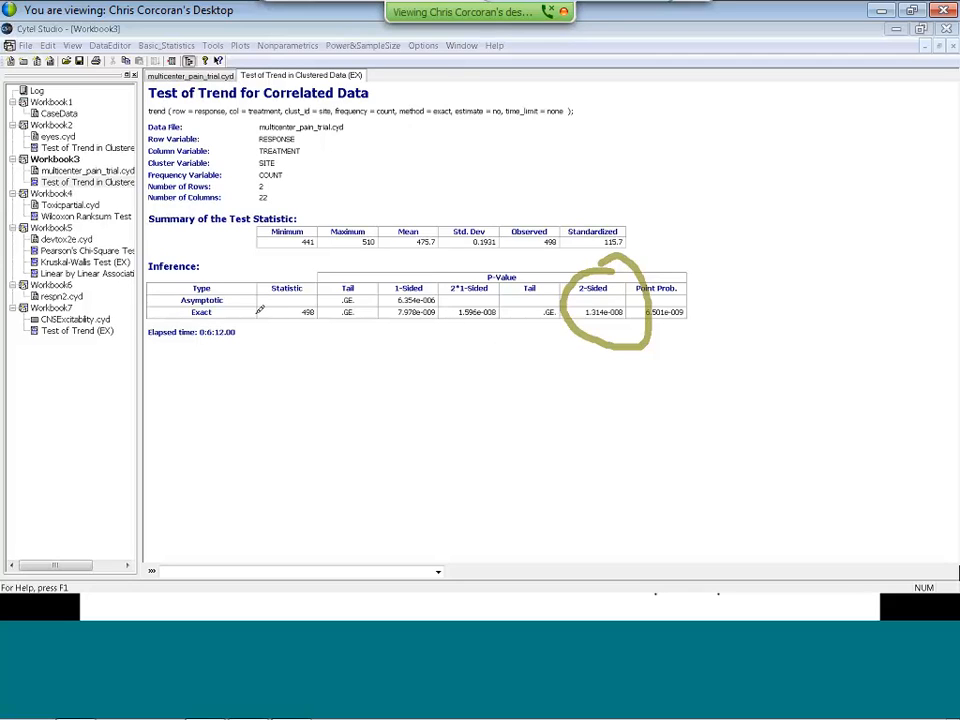
Switch to the PowerPoint slide show and advance to the example on the trend test for two multinomials.
{"action": "key", "text": "alt+Tab"}
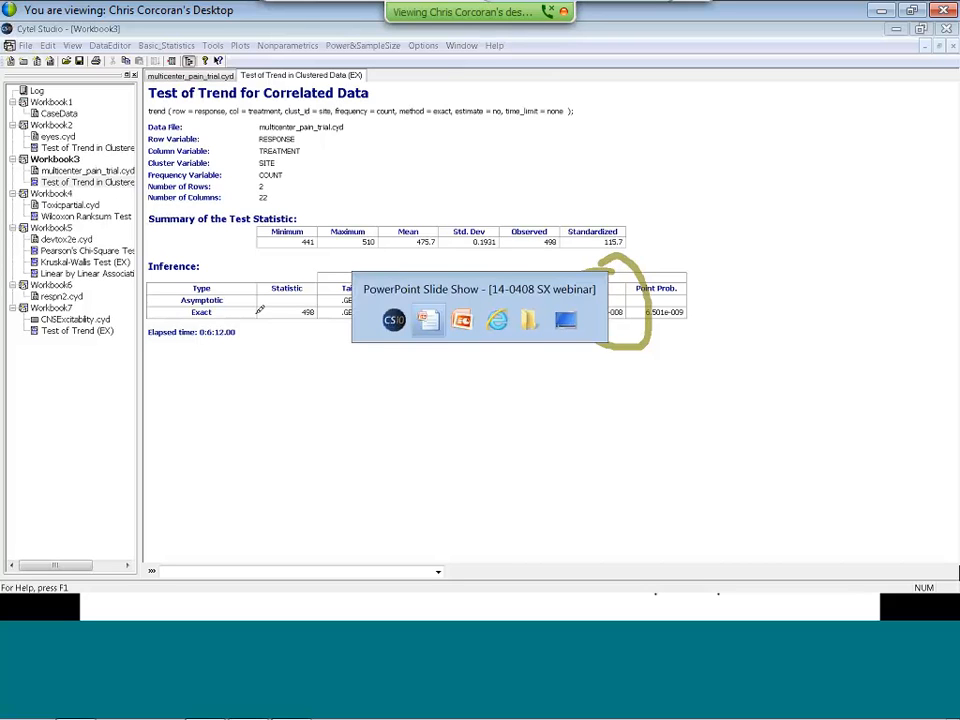
{"action": "key", "text": "alt+Tab"}
{"action": "key", "text": "alt+Tab"}
{"action": "key", "text": "alt+Tab"}
{"action": "key", "text": "alt+Tab"}
{"action": "key", "text": "alt+Tab"}
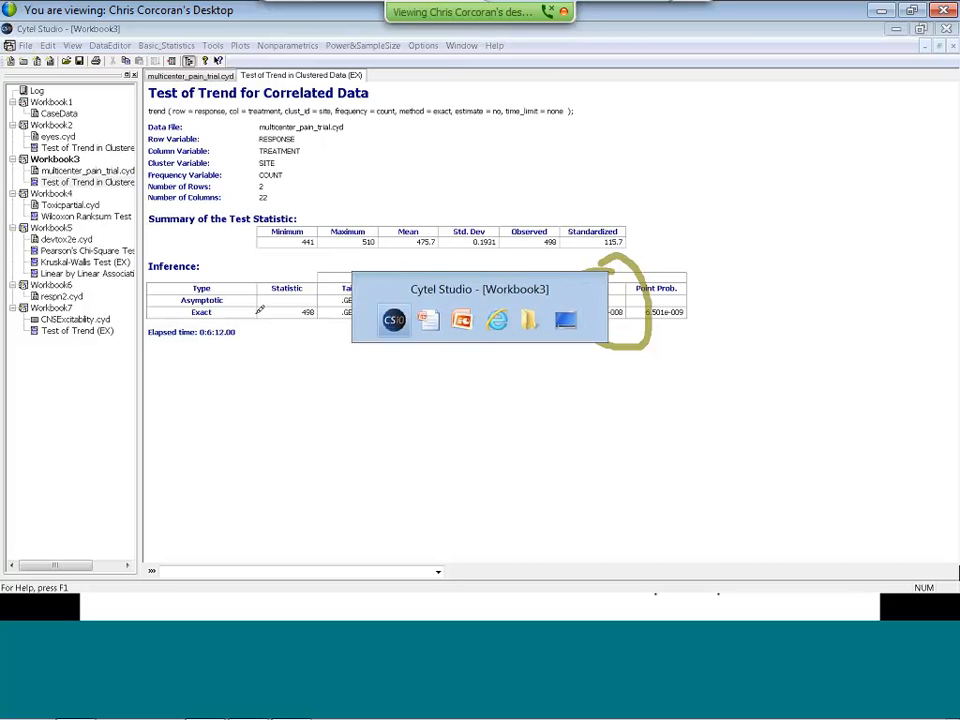
{"action": "key", "text": "alt+Tab"}
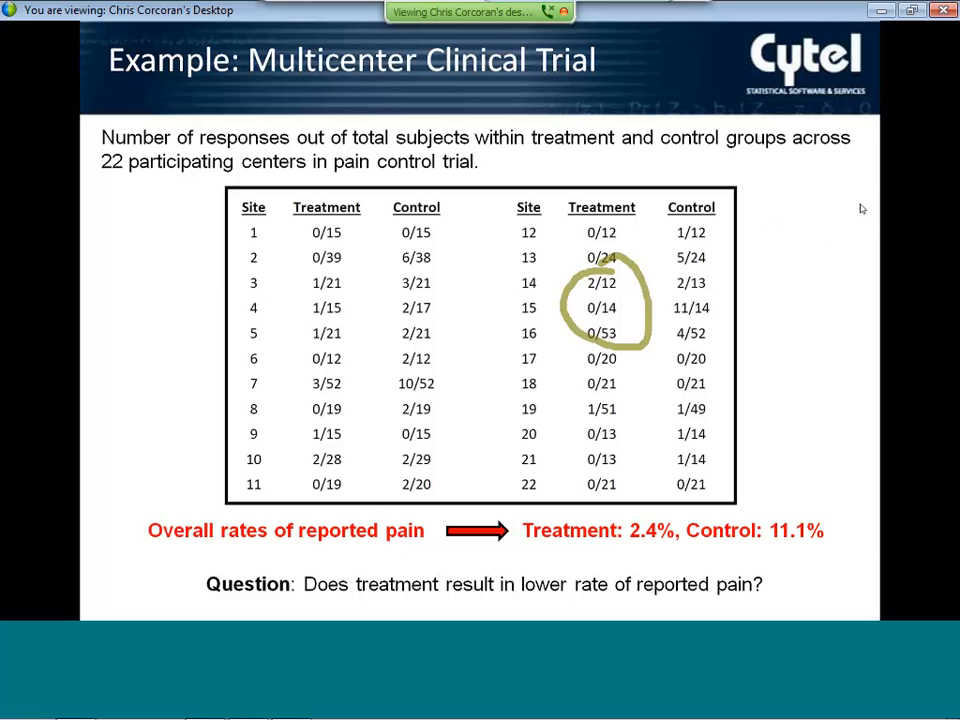
{"action": "left_click", "coordinate": [793, 228]}
{"action": "left_click", "coordinate": [793, 228]}
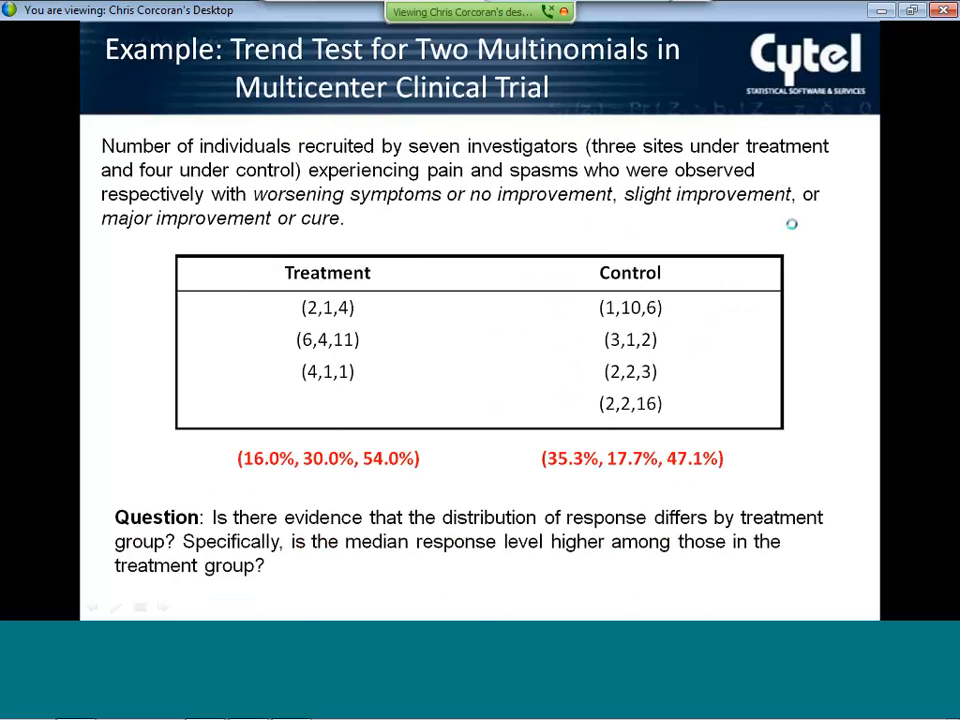
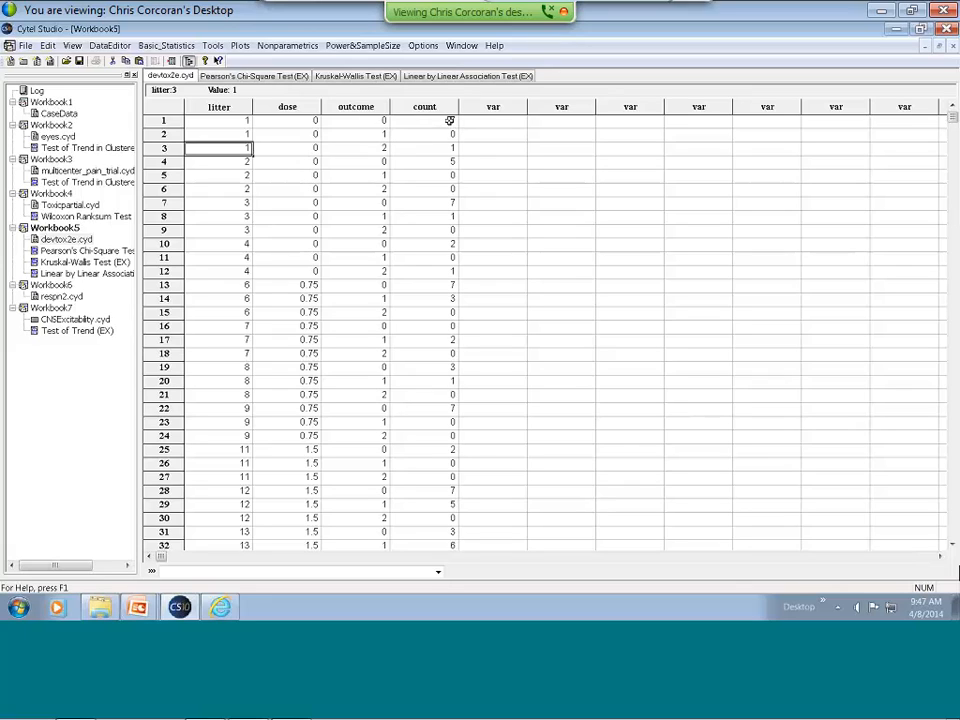
Examine the dose, outcome and count values of litter 1 in the first three rows of devtox2e.cyd.
{"action": "left_click", "coordinate": [315, 122]}
{"action": "left_click", "coordinate": [308, 139]}
{"action": "left_click", "coordinate": [312, 147]}
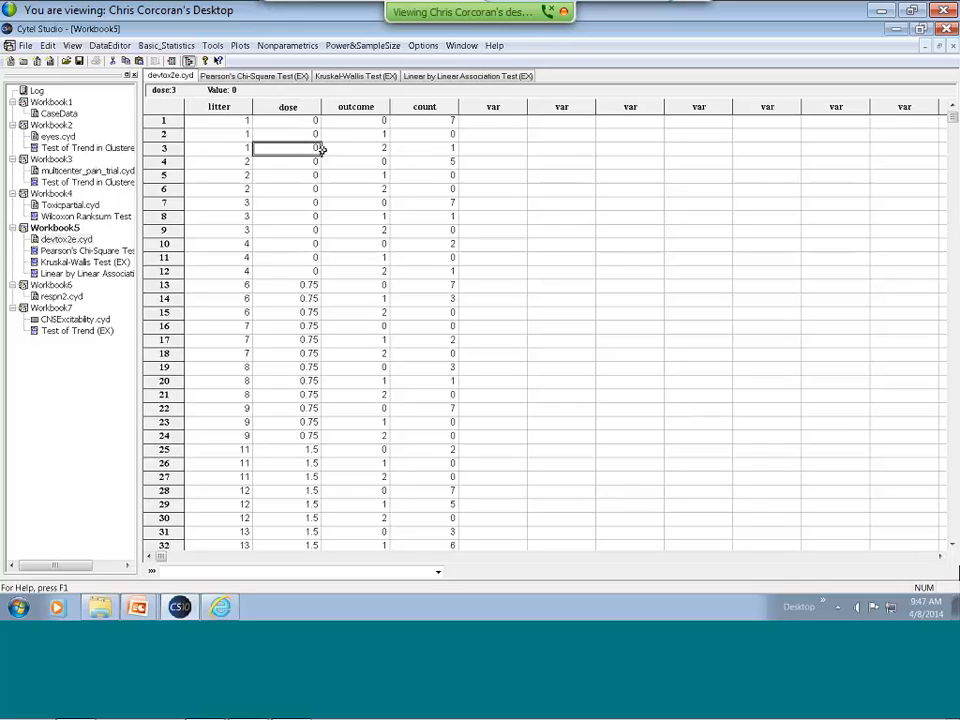
{"action": "left_click", "coordinate": [381, 121]}
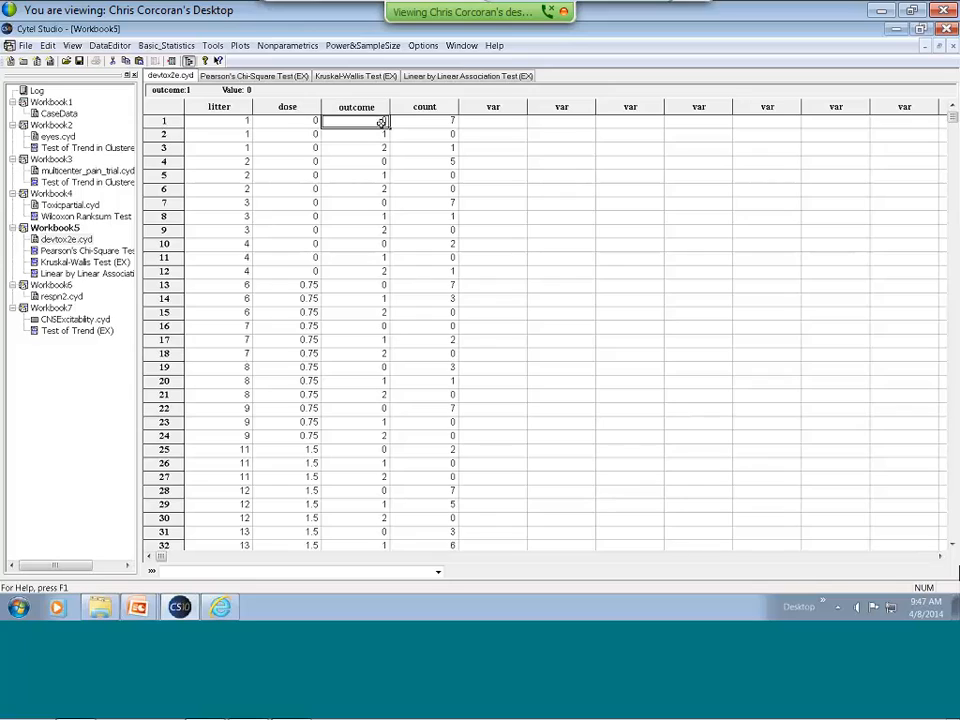
{"action": "left_click", "coordinate": [361, 135]}
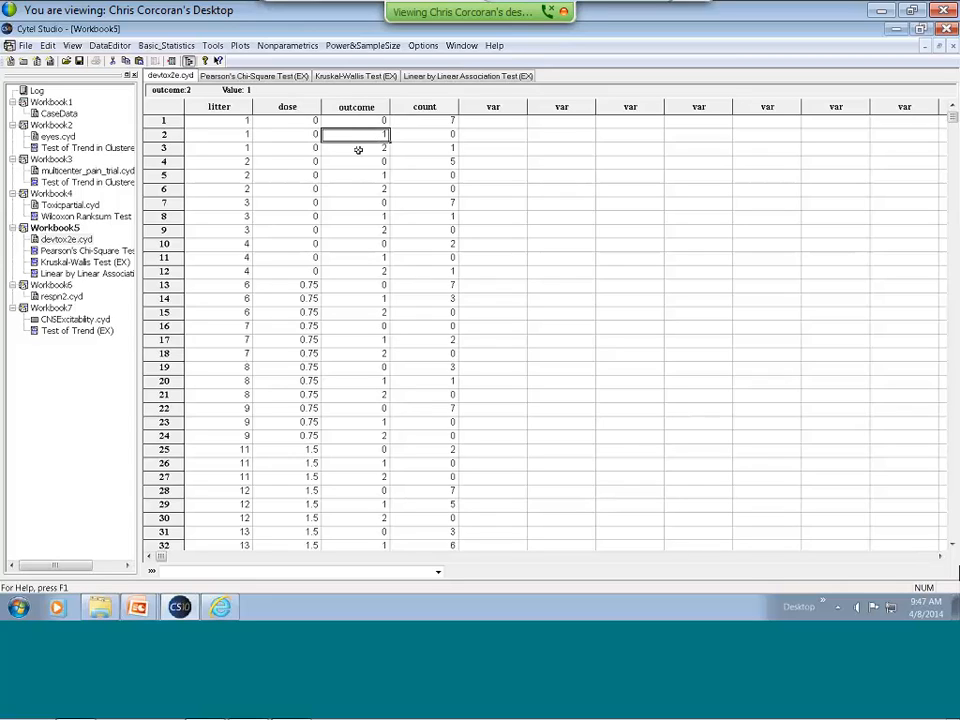
{"action": "left_click", "coordinate": [358, 149]}
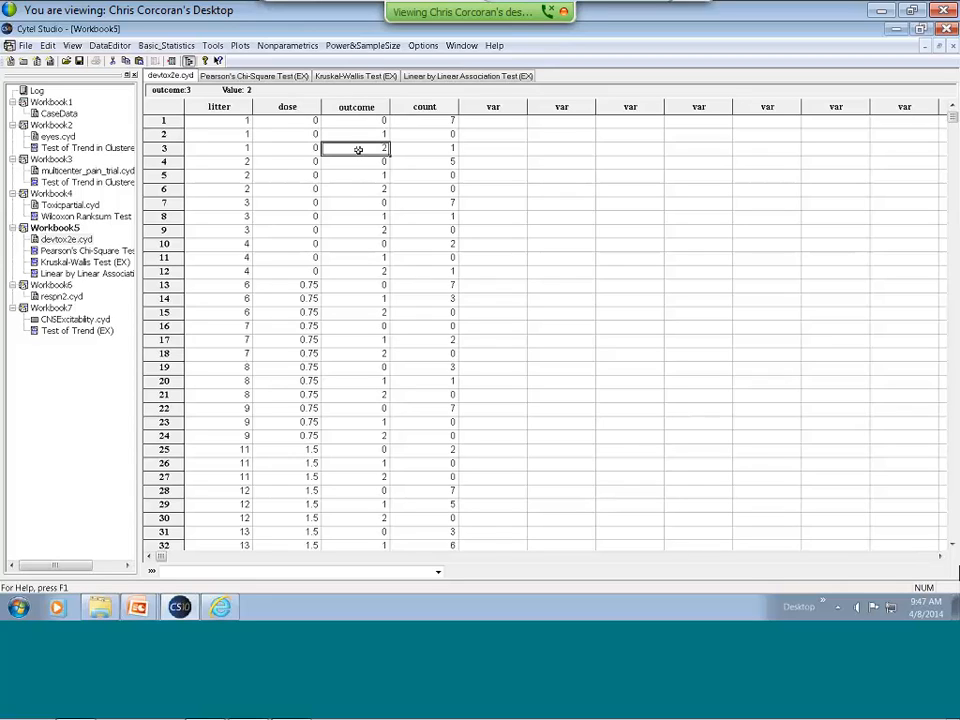
{"action": "left_click", "coordinate": [428, 121]}
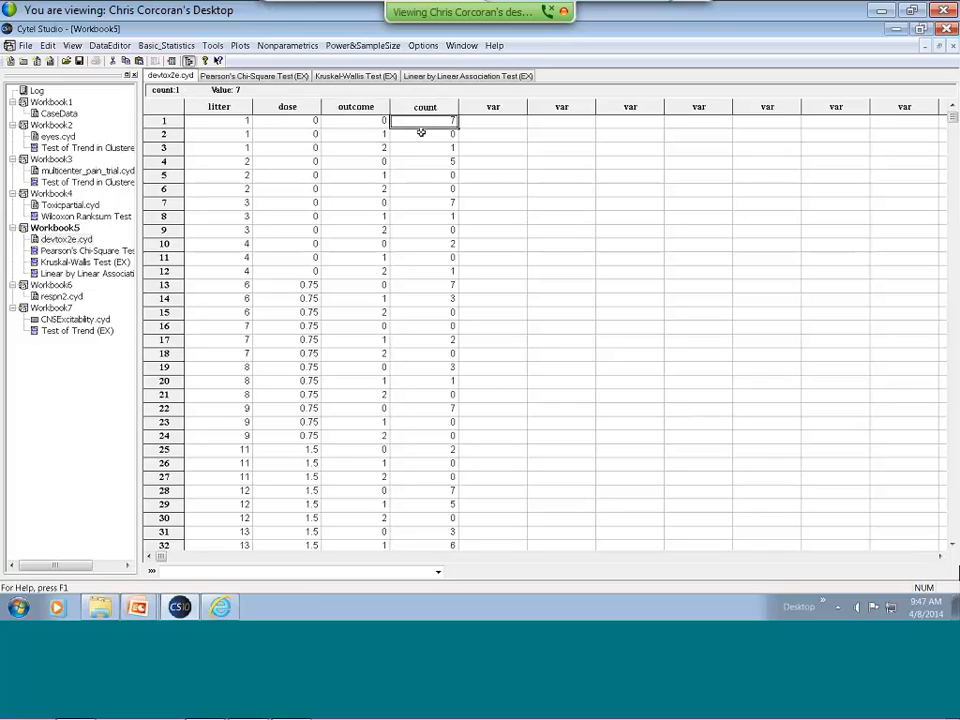
{"action": "left_click", "coordinate": [421, 133]}
{"action": "left_click", "coordinate": [421, 148]}
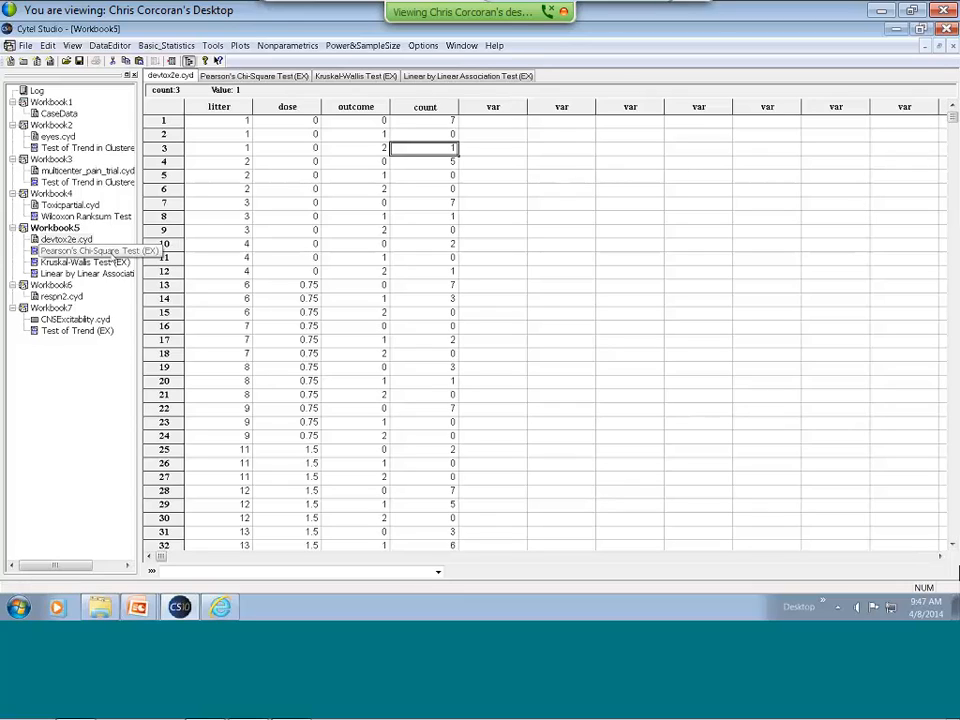
Review the Pearson's Chi-Square setup for correlated unordered R x C tables without running it, and open its saved output in Workbook5.
{"action": "left_click", "coordinate": [288, 45]}
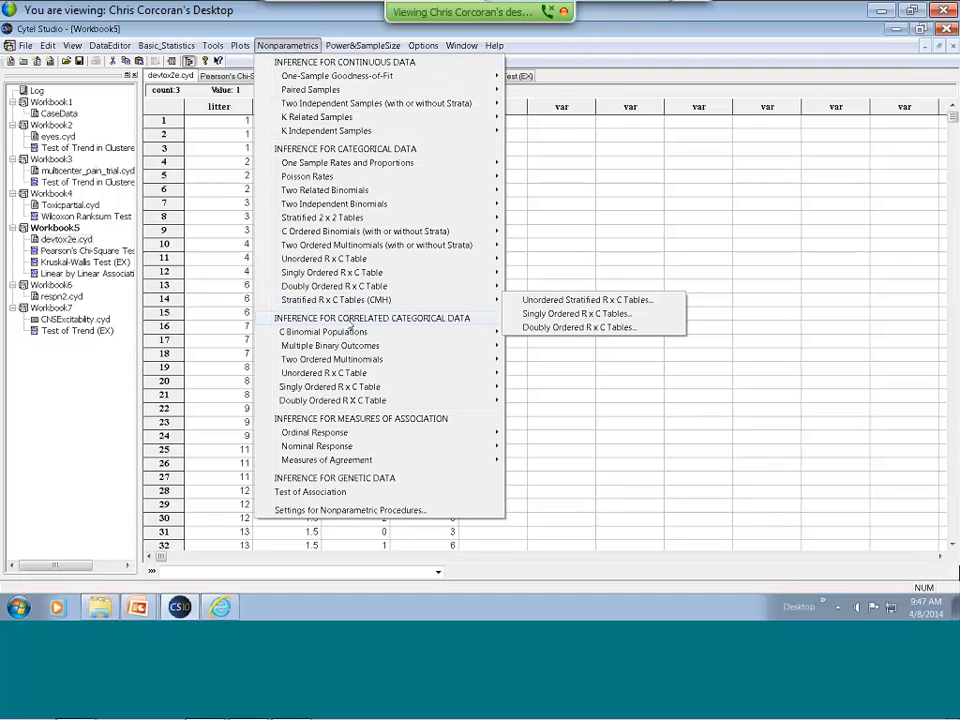
{"action": "mouse_move", "coordinate": [350, 350]}
{"action": "mouse_move", "coordinate": [346, 372]}
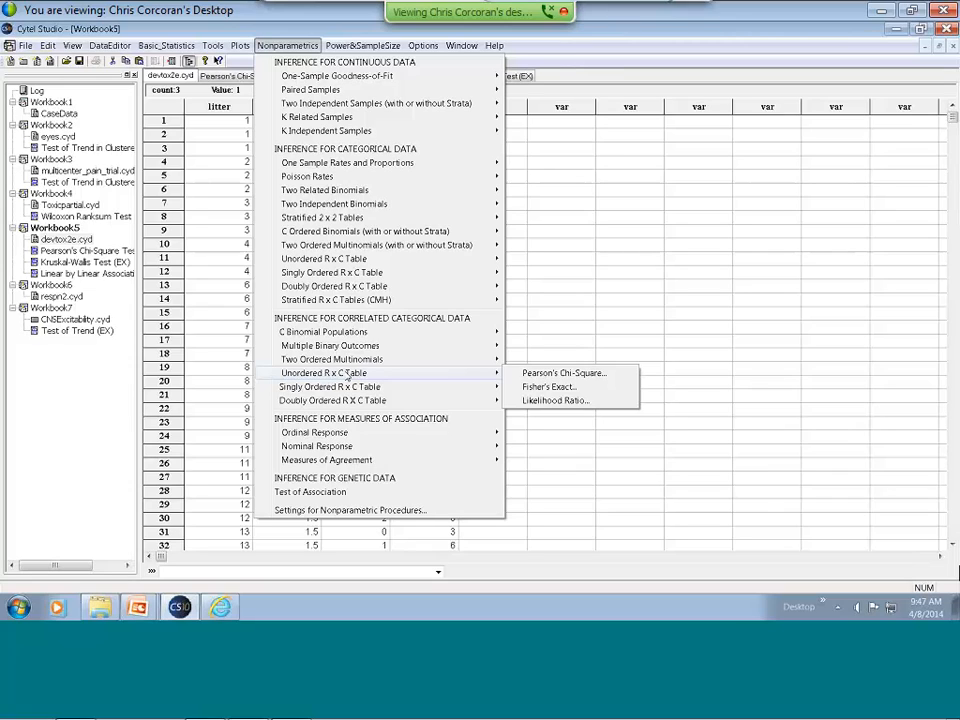
{"action": "left_click", "coordinate": [563, 373]}
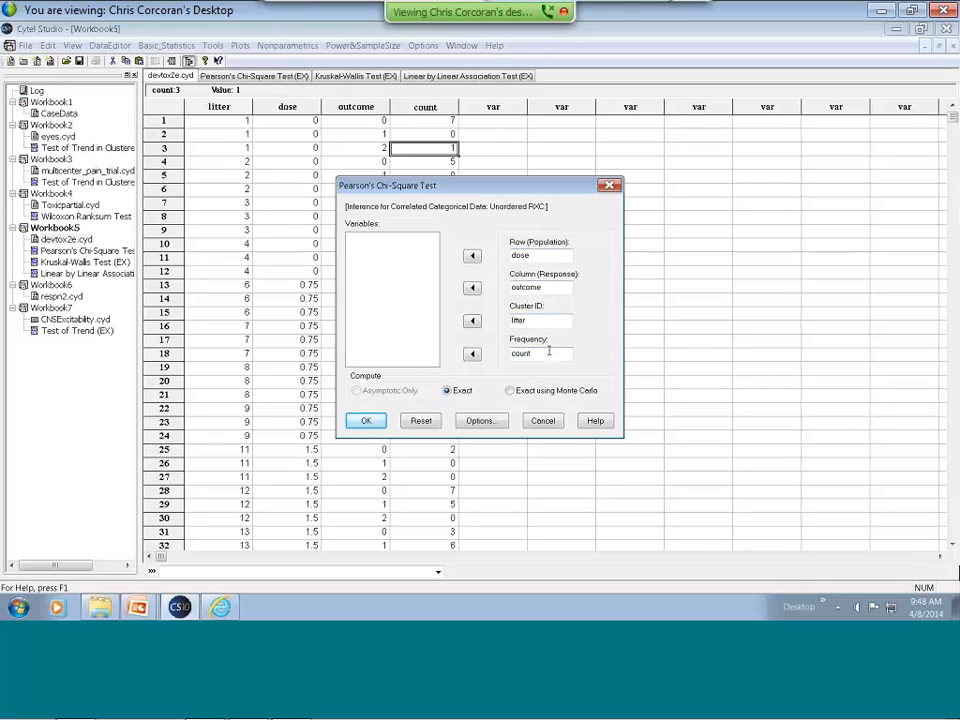
{"action": "left_click", "coordinate": [543, 421]}
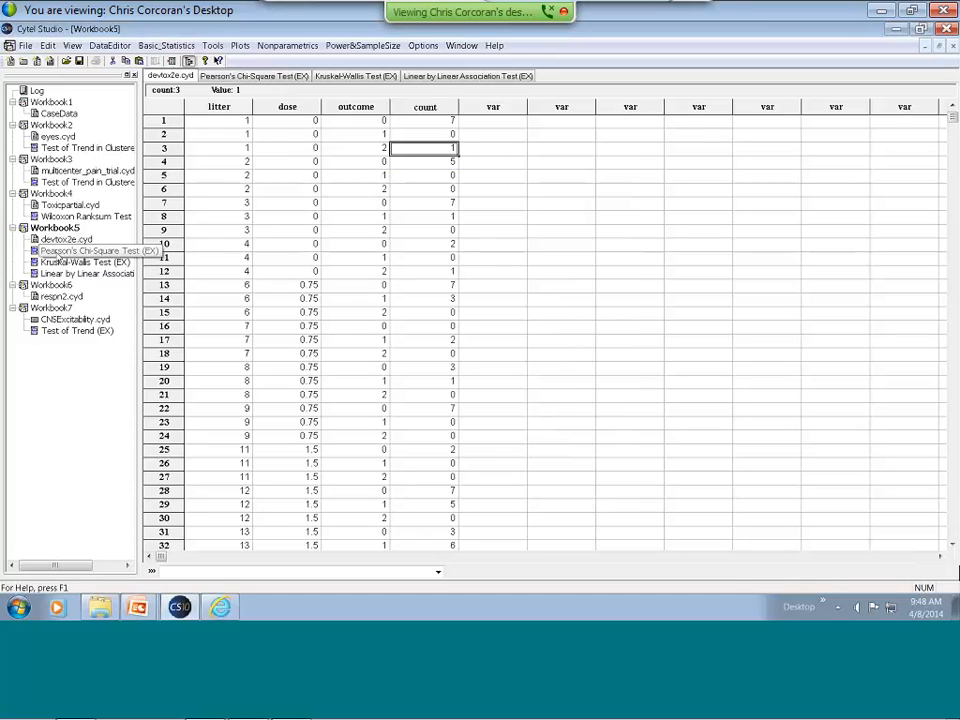
{"action": "left_click", "coordinate": [60, 251]}
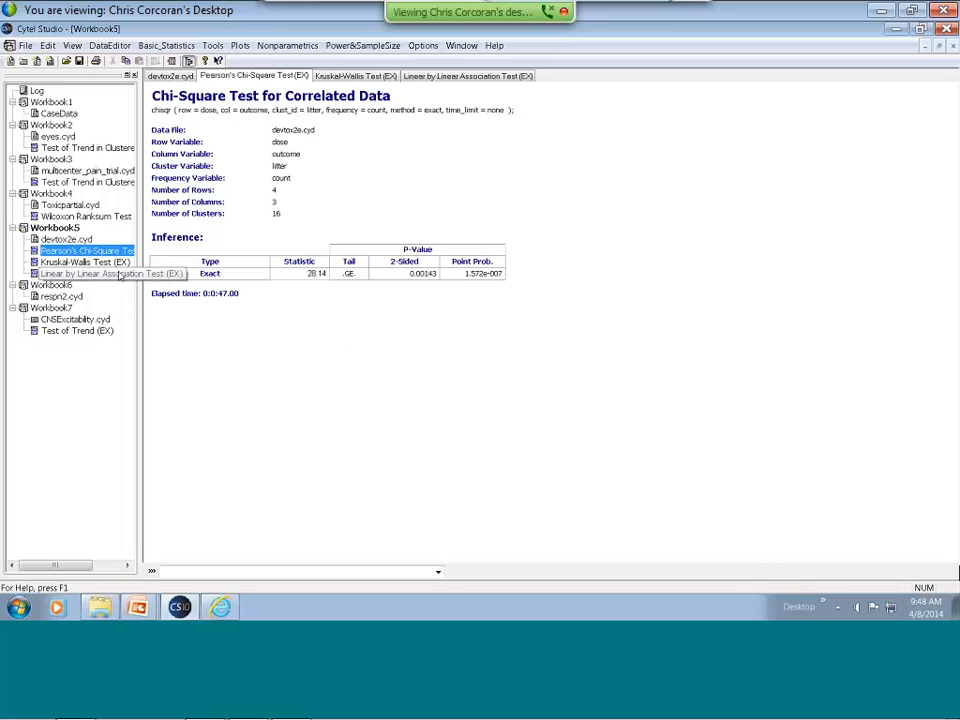
From the devtox2e.cyd data, review the Kruskal-Wallis setup for correlated singly ordered R x C tables without running it, and show its saved output.
{"action": "left_click", "coordinate": [66, 239]}
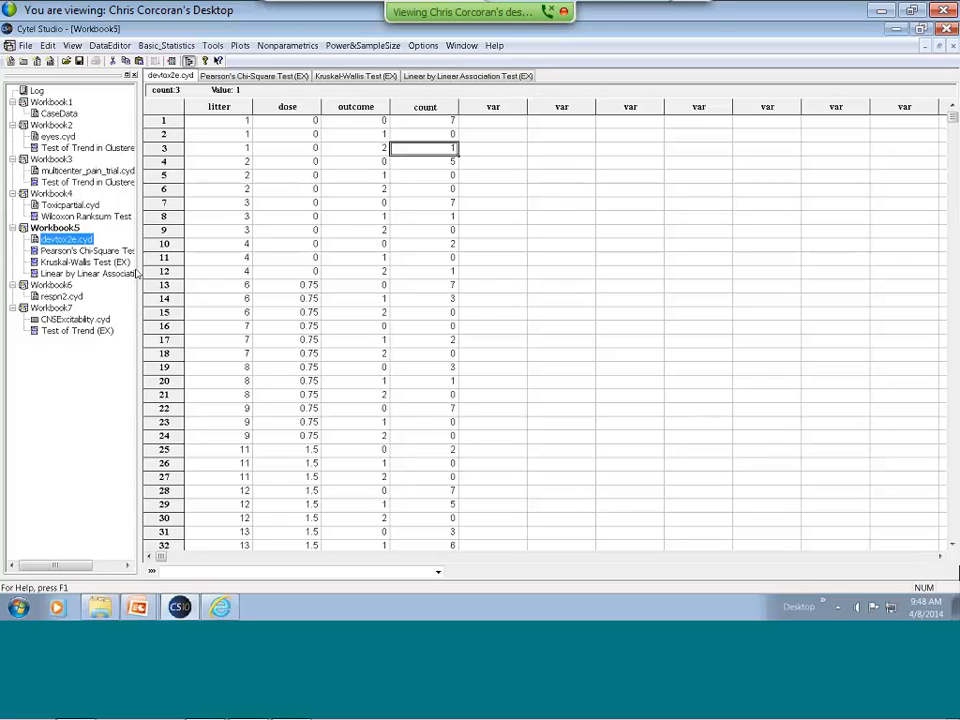
{"action": "left_click", "coordinate": [86, 264]}
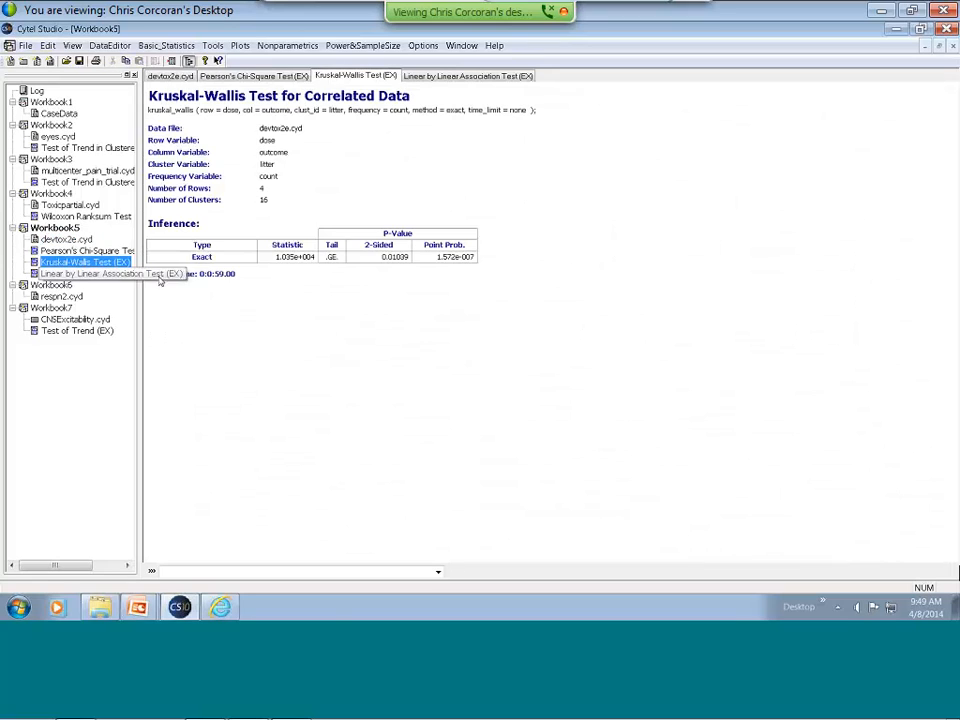
{"action": "left_click", "coordinate": [72, 240]}
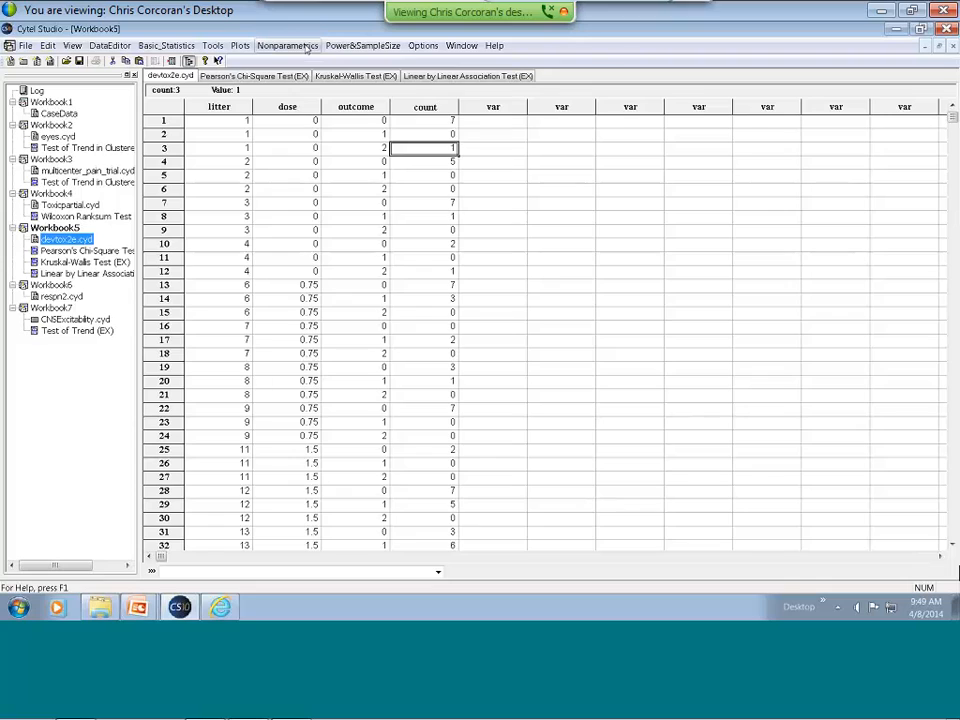
{"action": "left_click", "coordinate": [307, 49]}
{"action": "mouse_move", "coordinate": [348, 388]}
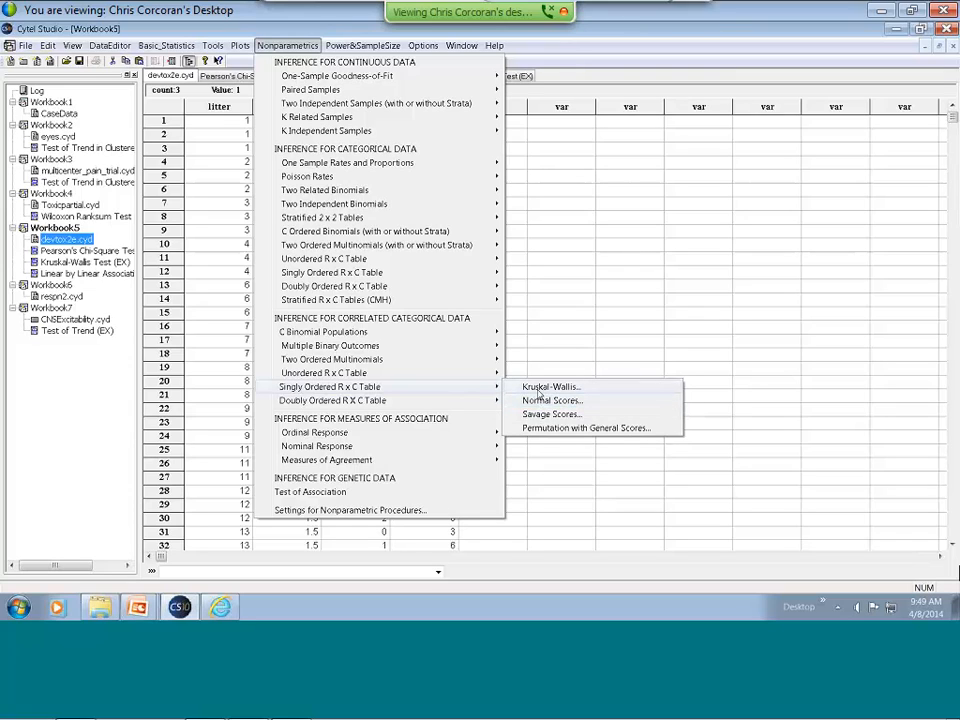
{"action": "left_click", "coordinate": [539, 390]}
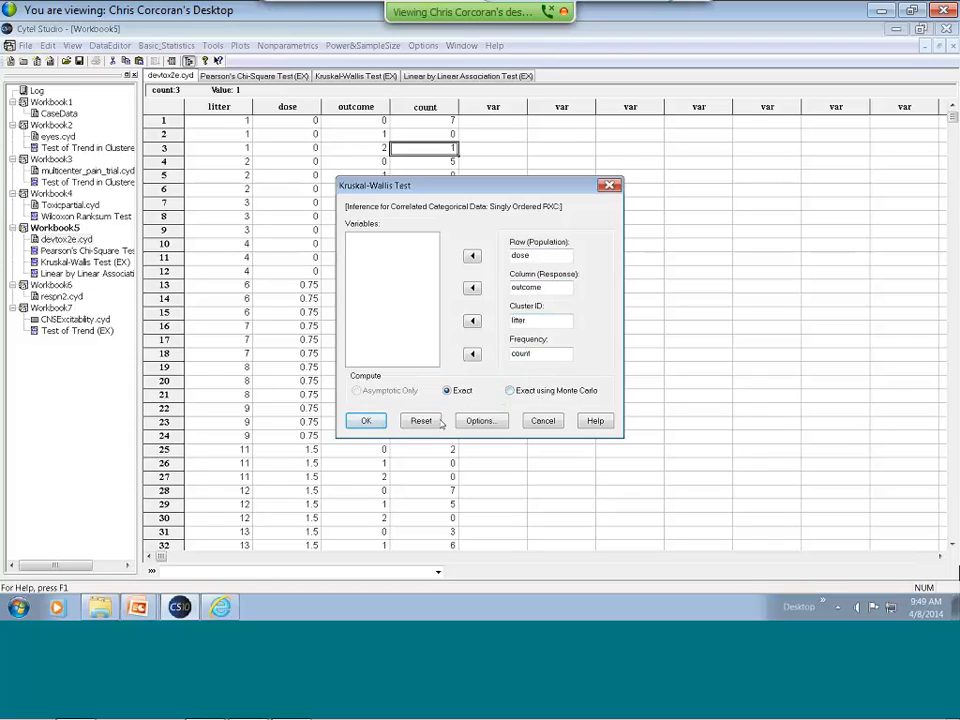
{"action": "left_click", "coordinate": [541, 420]}
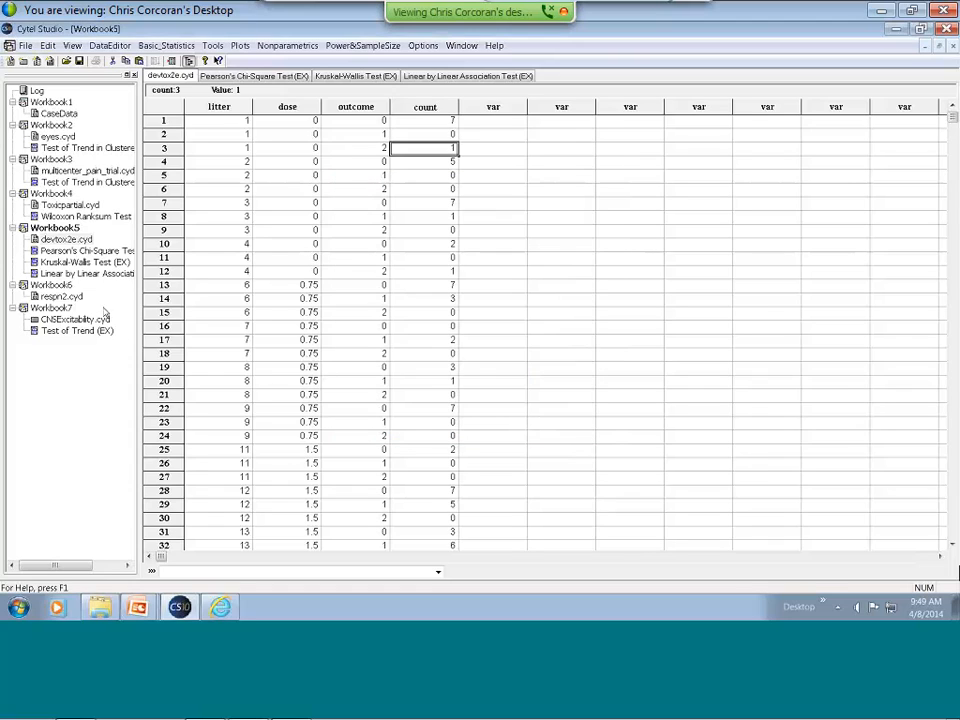
{"action": "left_click", "coordinate": [85, 262]}
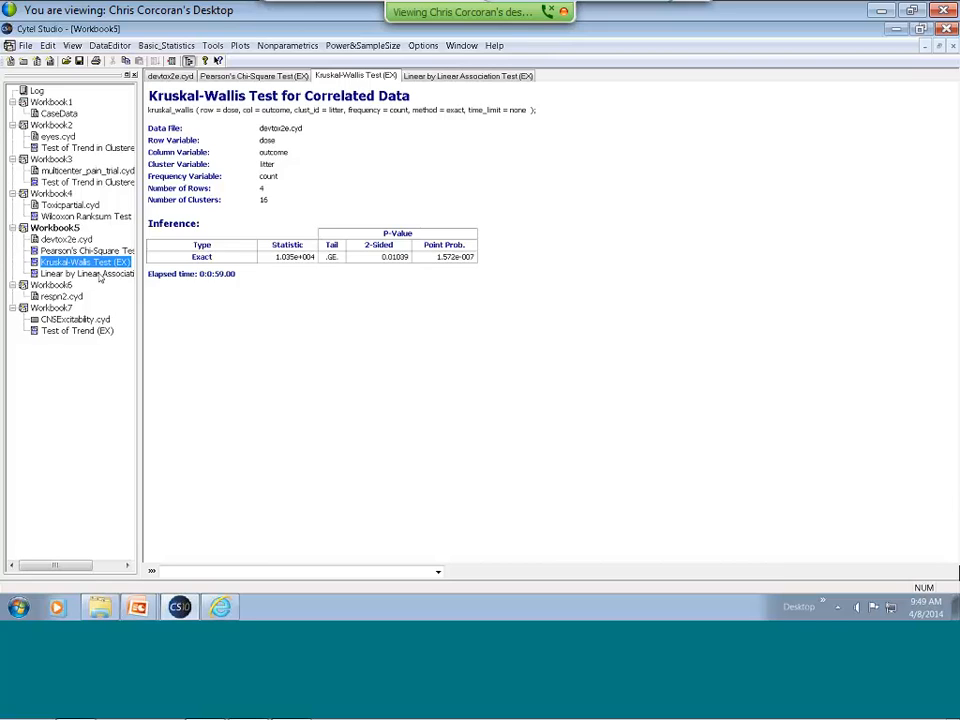
Review the Linear-by-Linear Association setup for correlated doubly ordered R x C tables on devtox2e.cyd without running it, and show its saved output.
{"action": "left_click", "coordinate": [95, 274]}
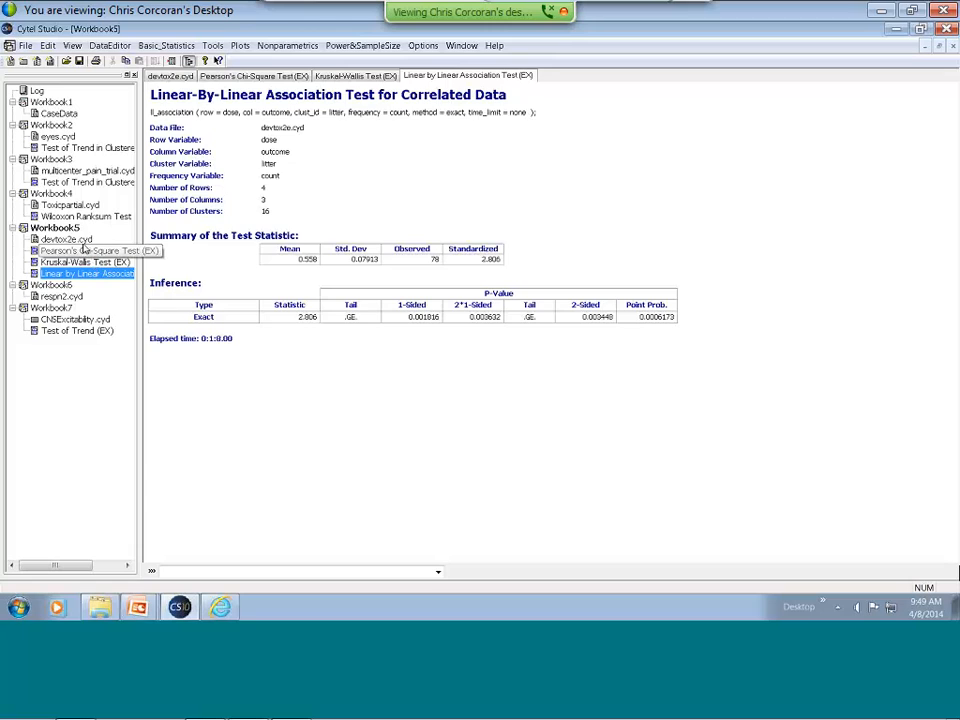
{"action": "left_click", "coordinate": [80, 241]}
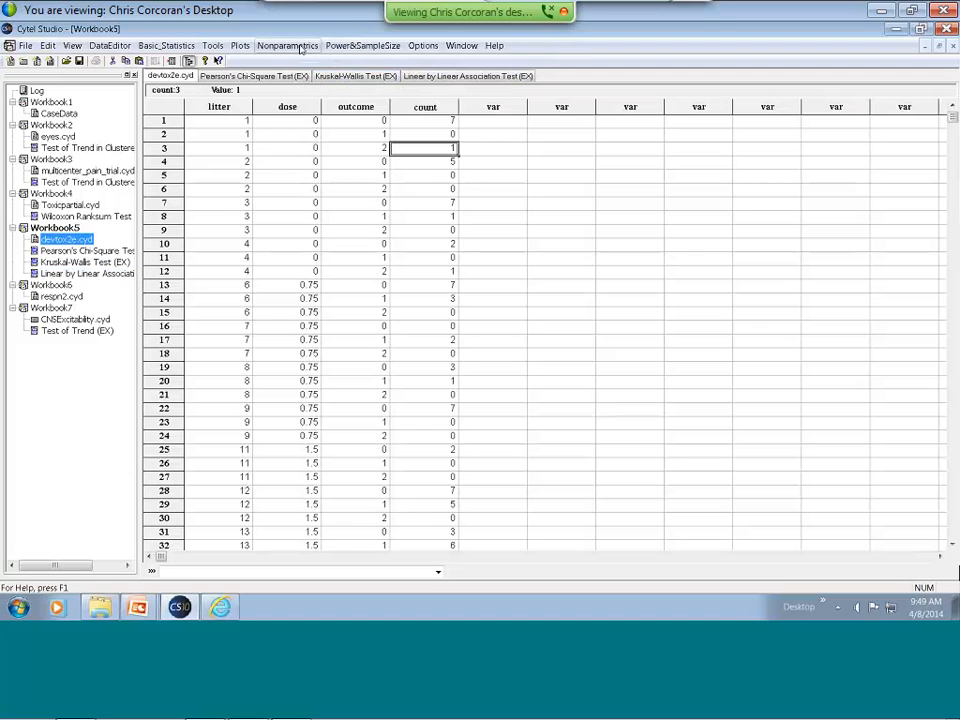
{"action": "left_click", "coordinate": [287, 45]}
{"action": "mouse_move", "coordinate": [322, 400]}
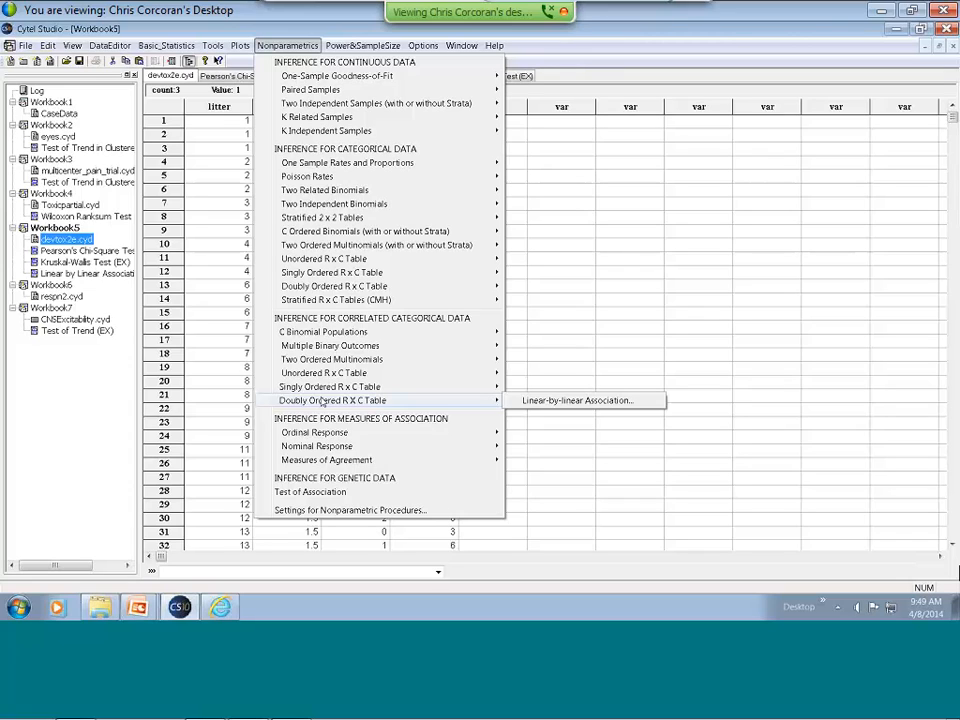
{"action": "left_click", "coordinate": [545, 400]}
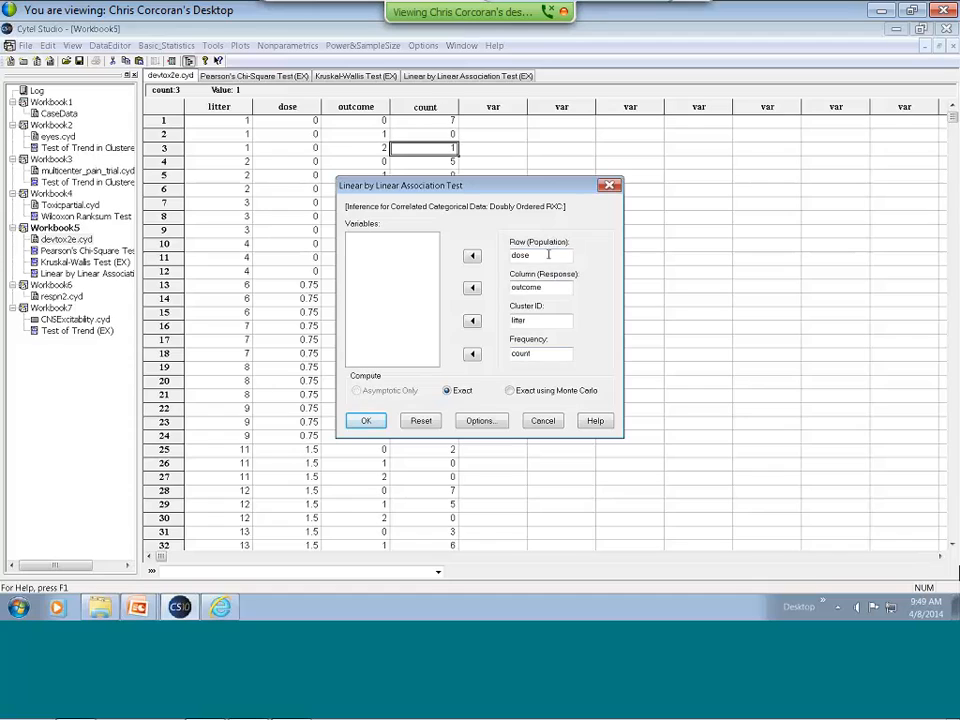
{"action": "left_click", "coordinate": [543, 420]}
{"action": "left_click", "coordinate": [80, 274]}
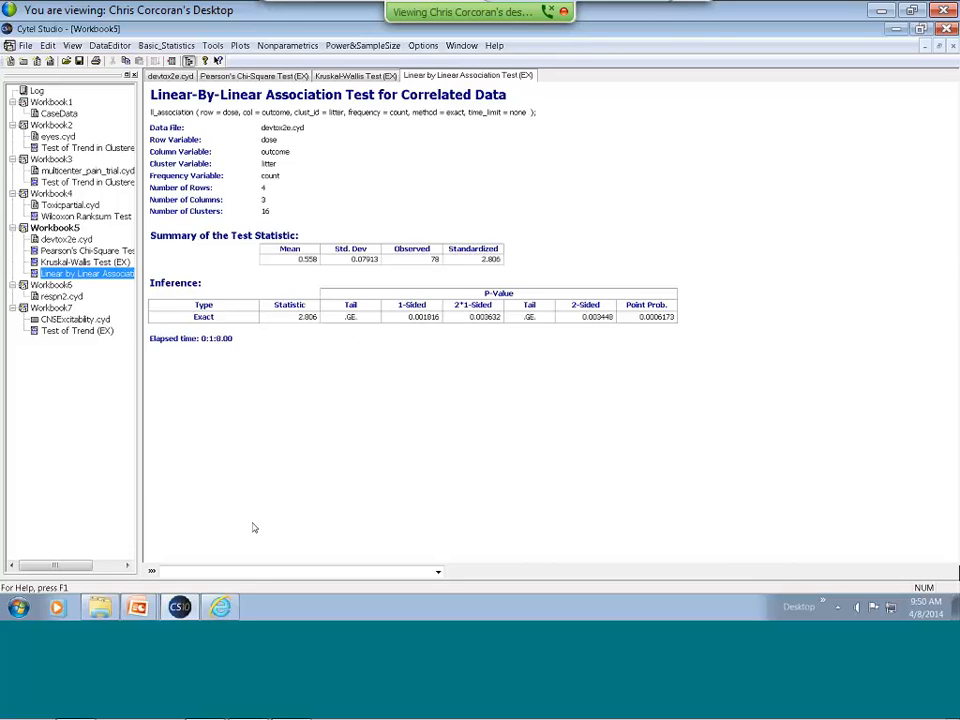
Switch to the PowerPoint slide show and advance to the example on evidence of clustering with brain histology data.
{"action": "key", "text": "alt+Tab"}
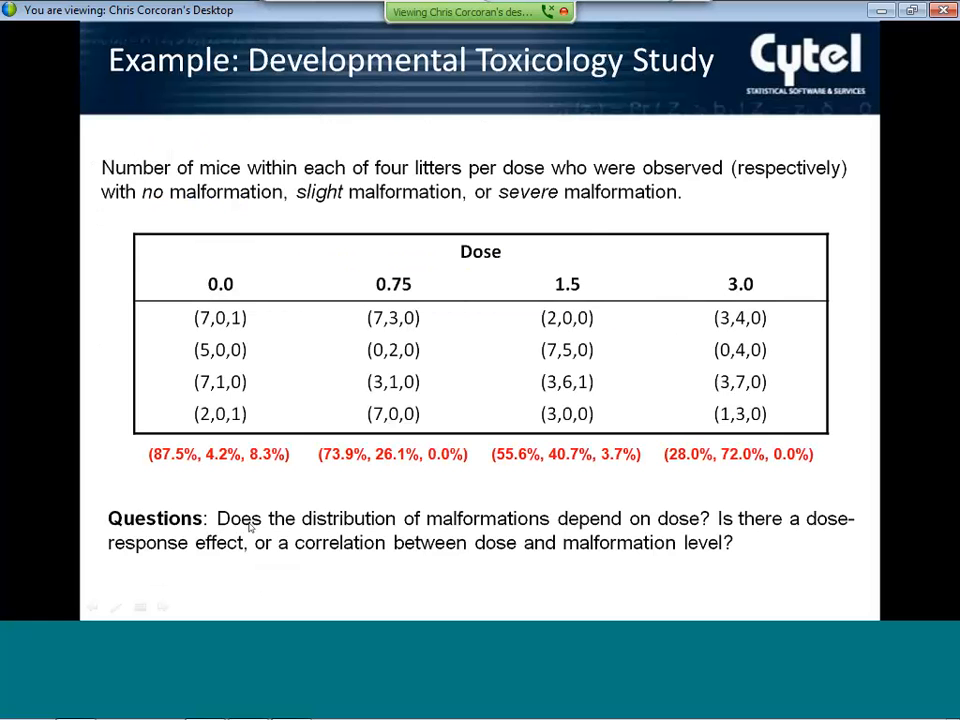
{"action": "left_click", "coordinate": [250, 527]}
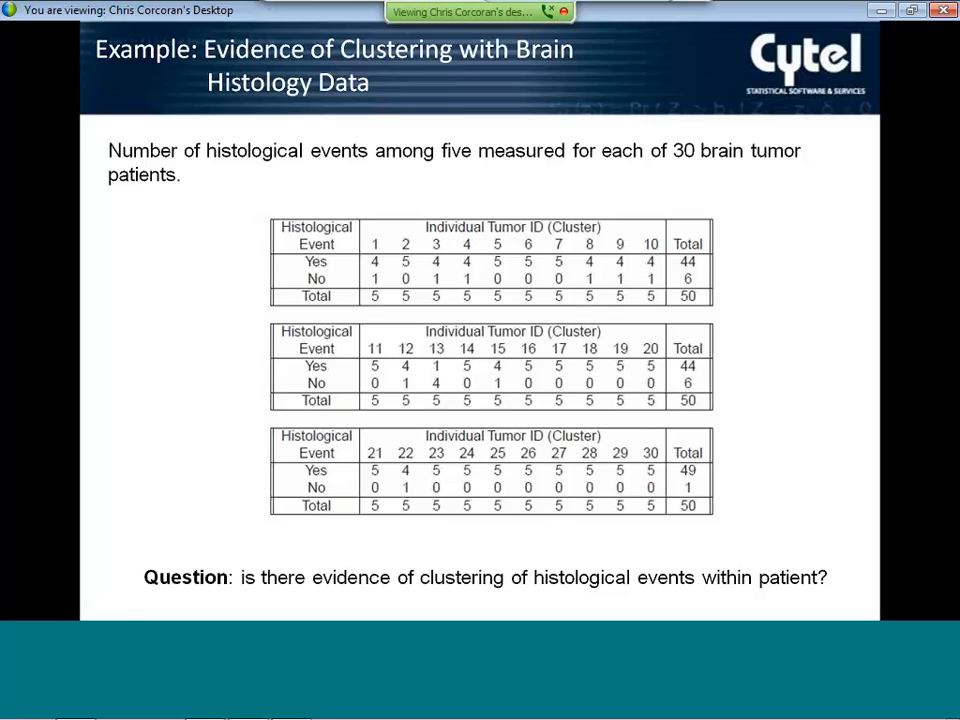